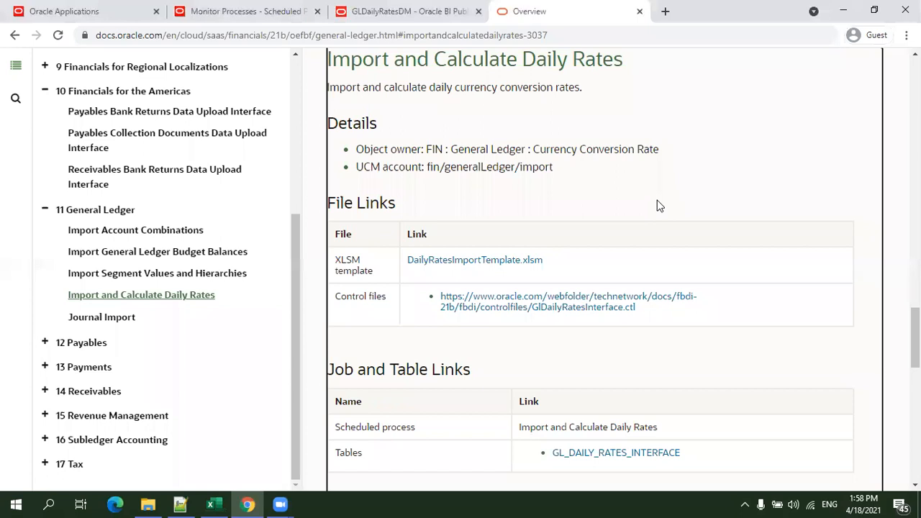
pyautogui.scroll(-2, 662, 215)
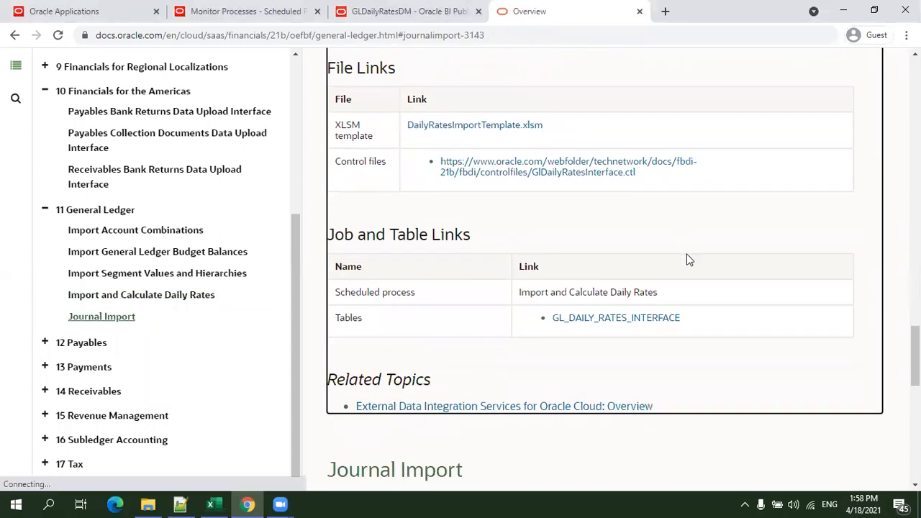
pyautogui.scroll(1, 687, 305)
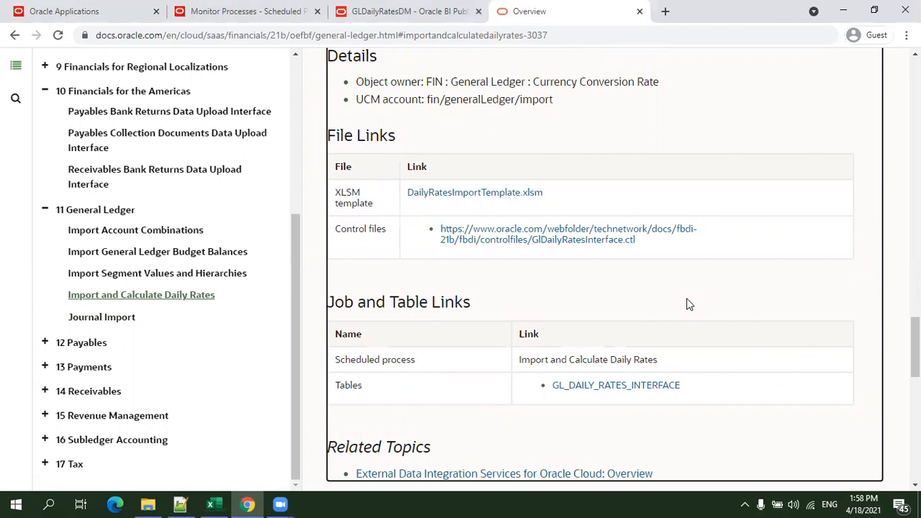
# - Switch to Oracle Applications, open Setup and Maintenance, and change the setup offering to Financials
pyautogui.click(119, 15)
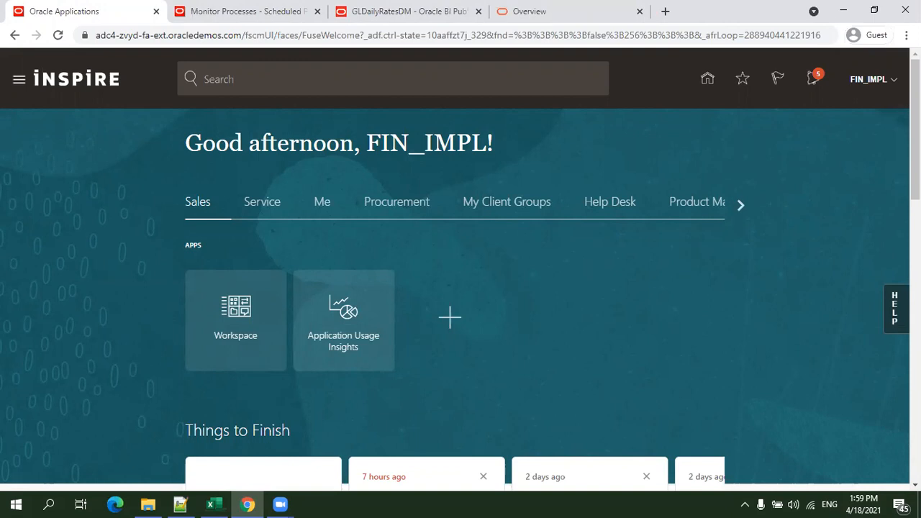
pyautogui.click(899, 82)
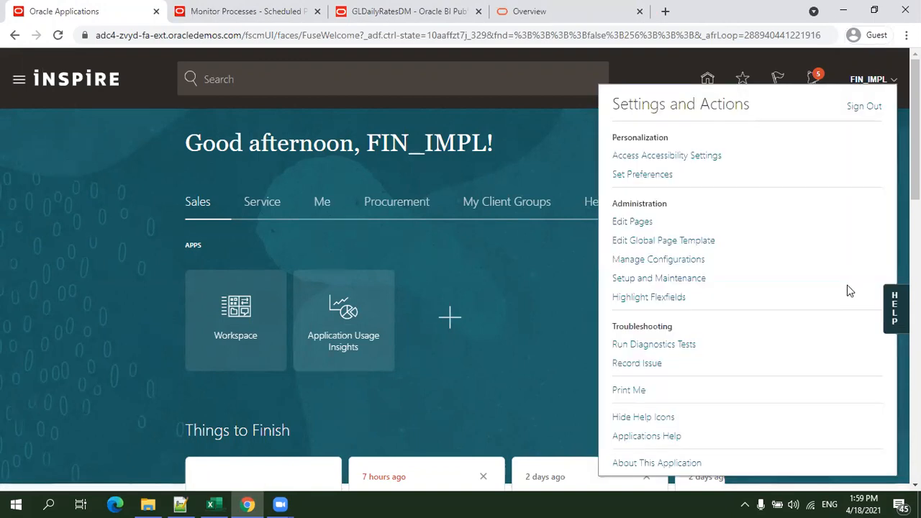
pyautogui.click(687, 281)
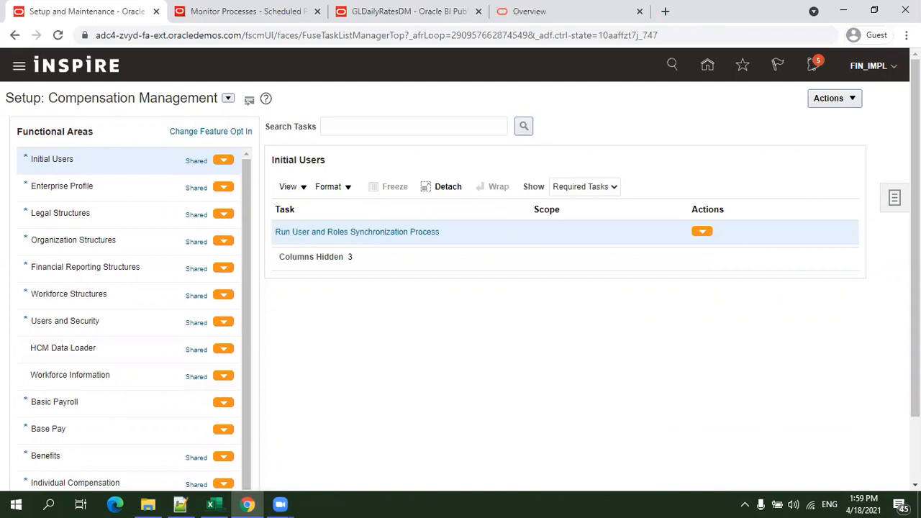
pyautogui.click(896, 204)
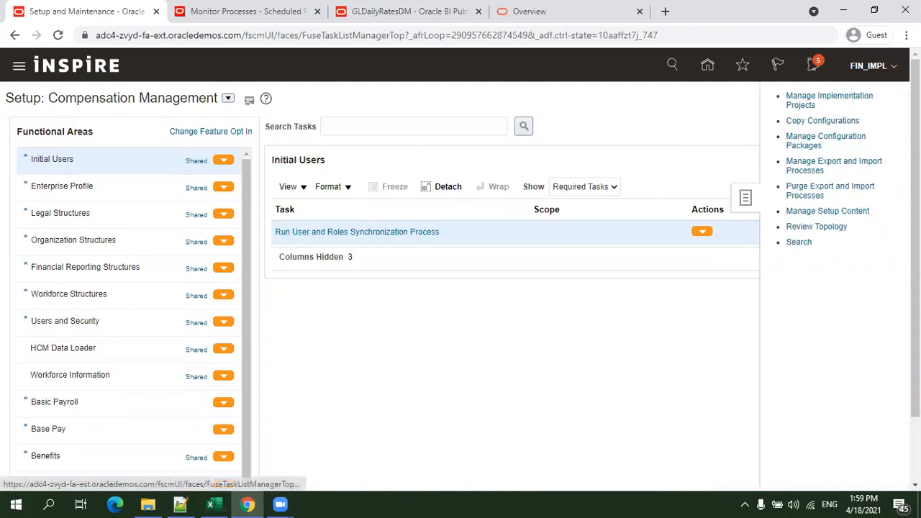
pyautogui.click(808, 246)
pyautogui.click(228, 99)
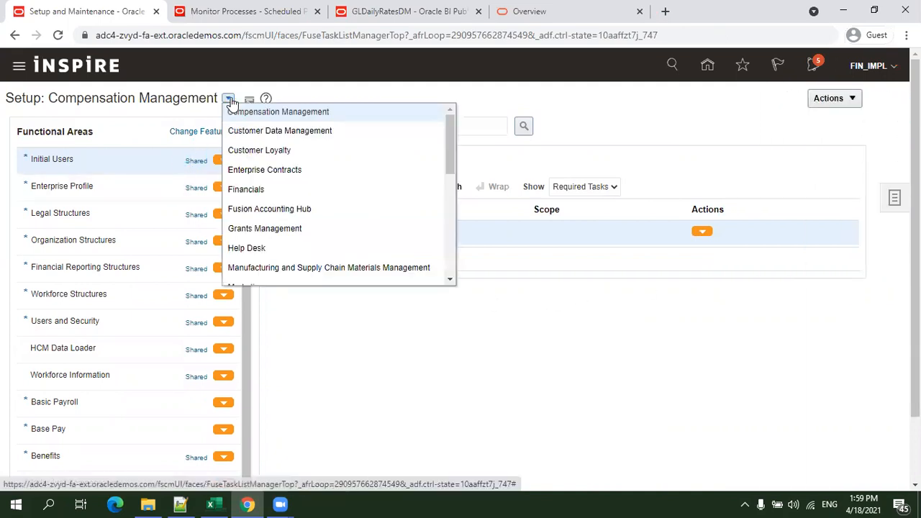
pyautogui.click(241, 189)
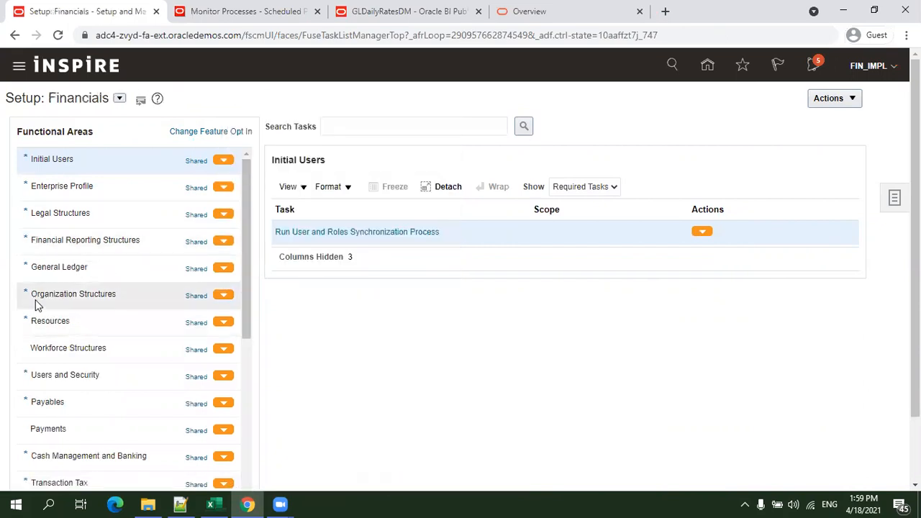
# - Open the Manage Daily Rates task under Financial Reporting Structures and look over the listed rate types
pyautogui.click(76, 245)
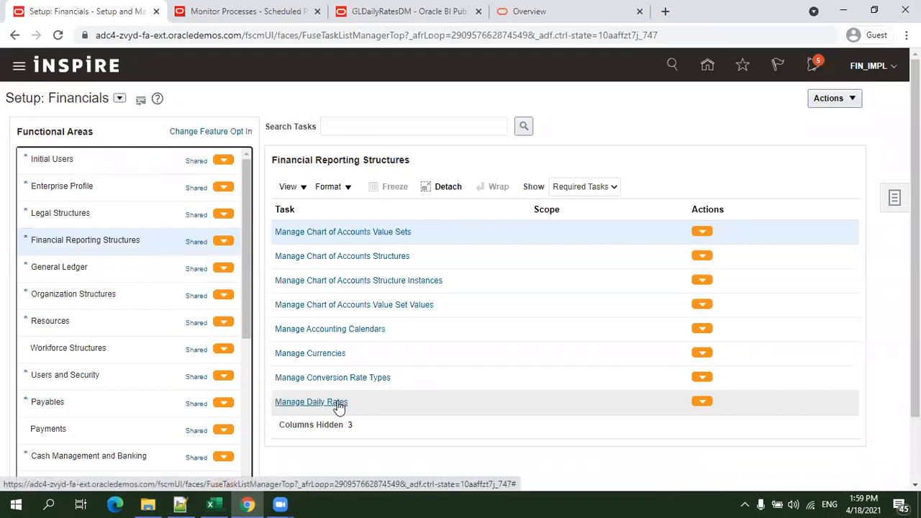
pyautogui.click(342, 404)
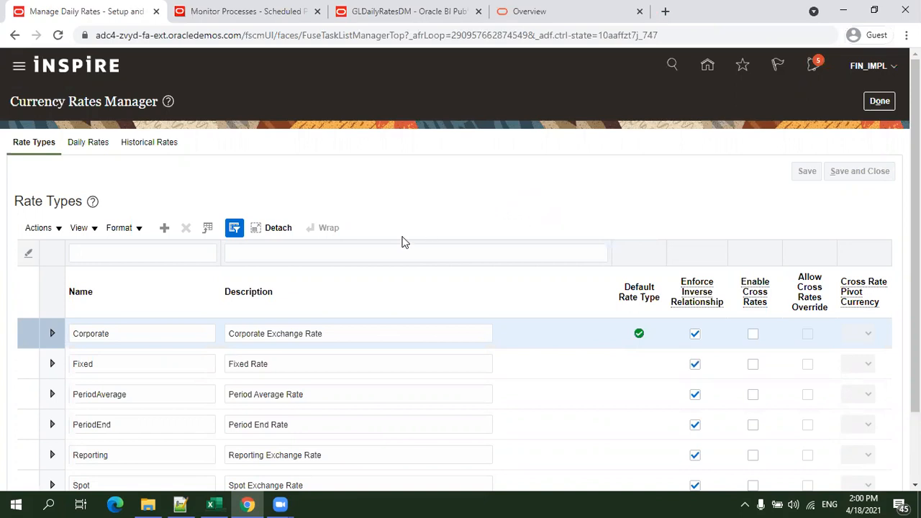
pyautogui.scroll(-1, 436, 283)
pyautogui.scroll(-1, 436, 291)
pyautogui.scroll(2, 436, 289)
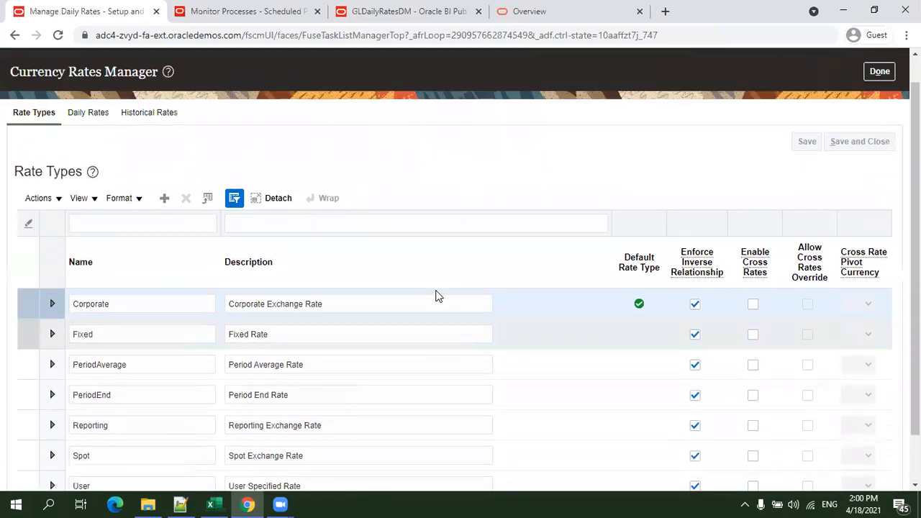
pyautogui.scroll(1, 385, 258)
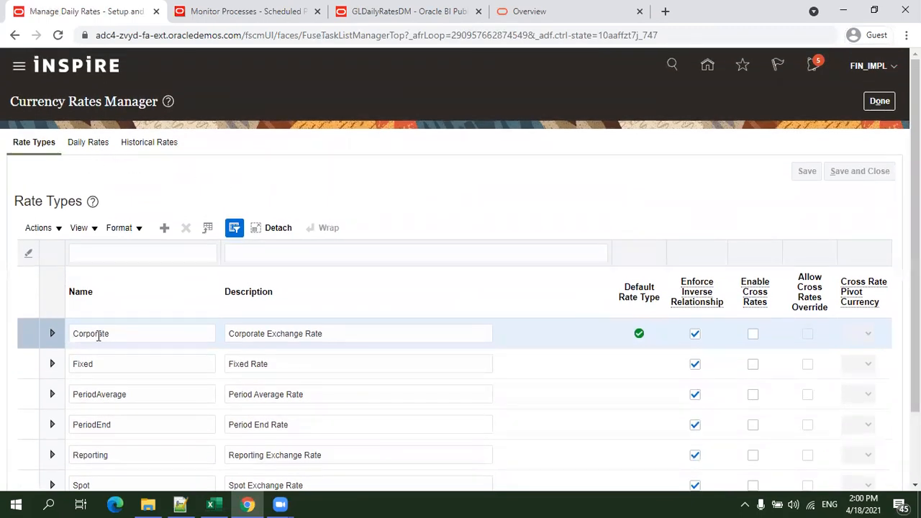
# - In the Daily Rates search, set the rate type to Corporate and the From Currency to USD - US Dollar
pyautogui.click(101, 146)
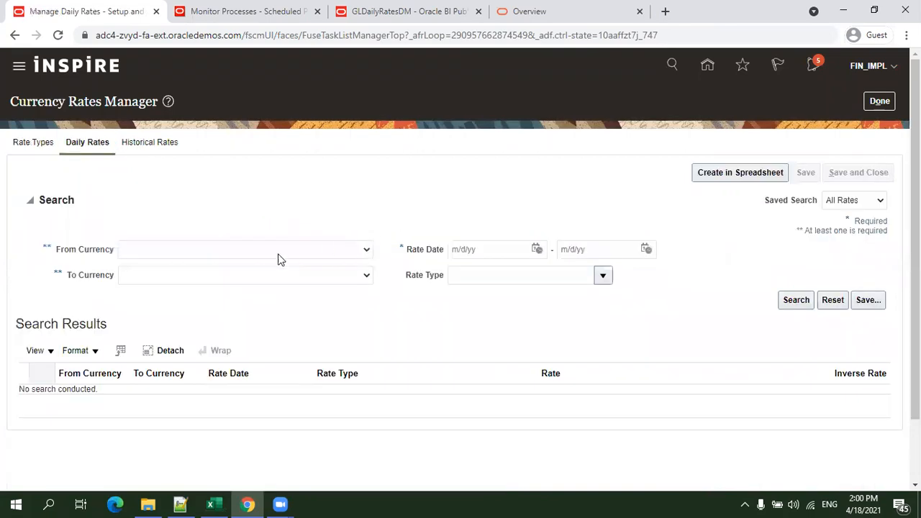
pyautogui.click(603, 275)
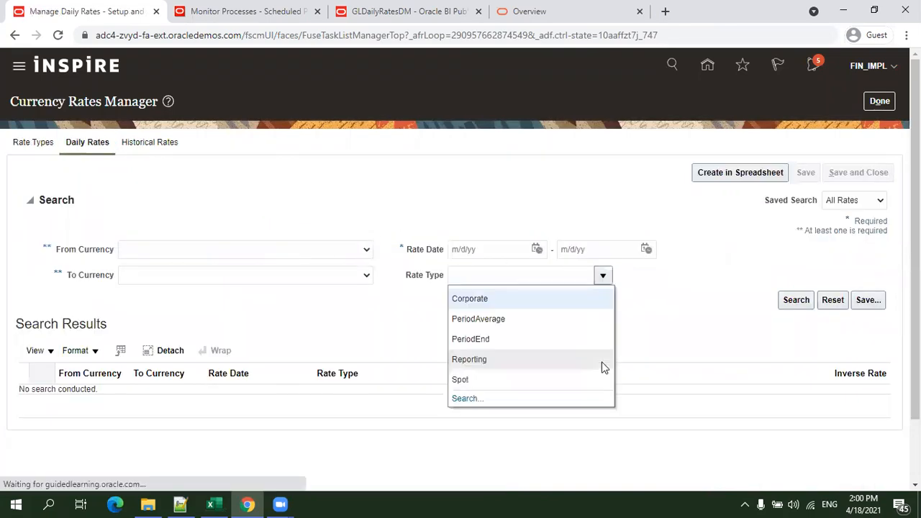
pyautogui.click(502, 301)
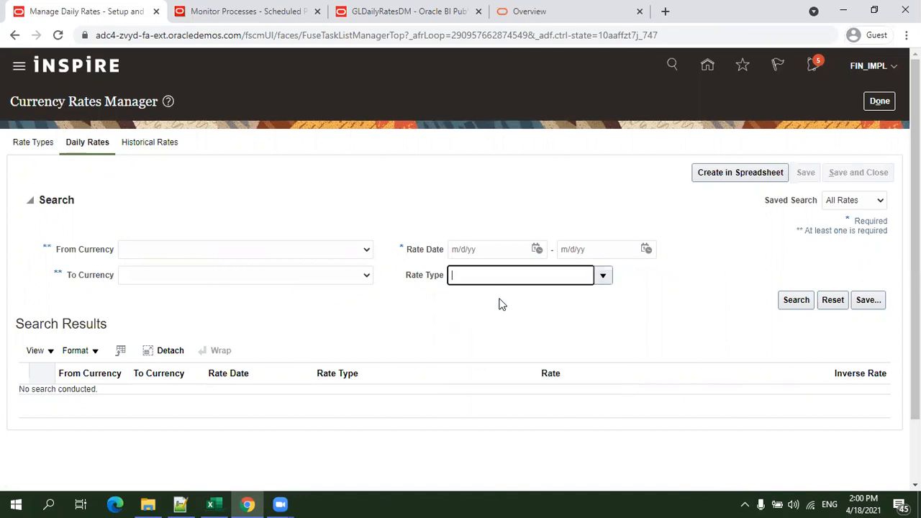
pyautogui.click(236, 253)
pyautogui.press('Down')
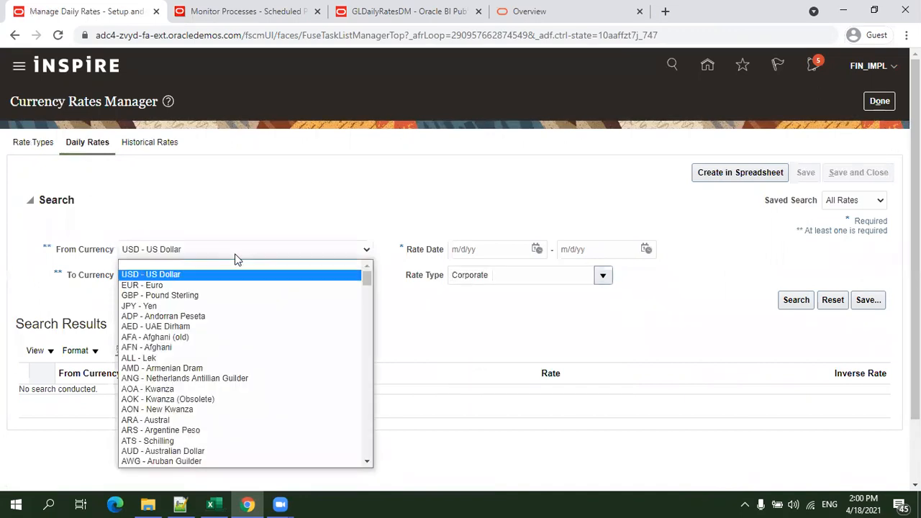
pyautogui.press('Return')
# - Set the To Currency of the daily rates search to INR - Indian Rupee
pyautogui.click(240, 278)
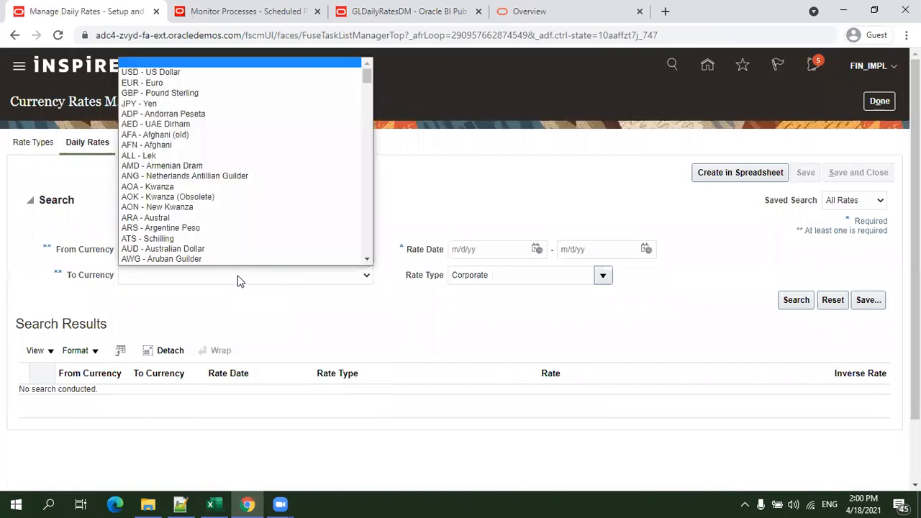
pyautogui.press('i')
pyautogui.press('Down')
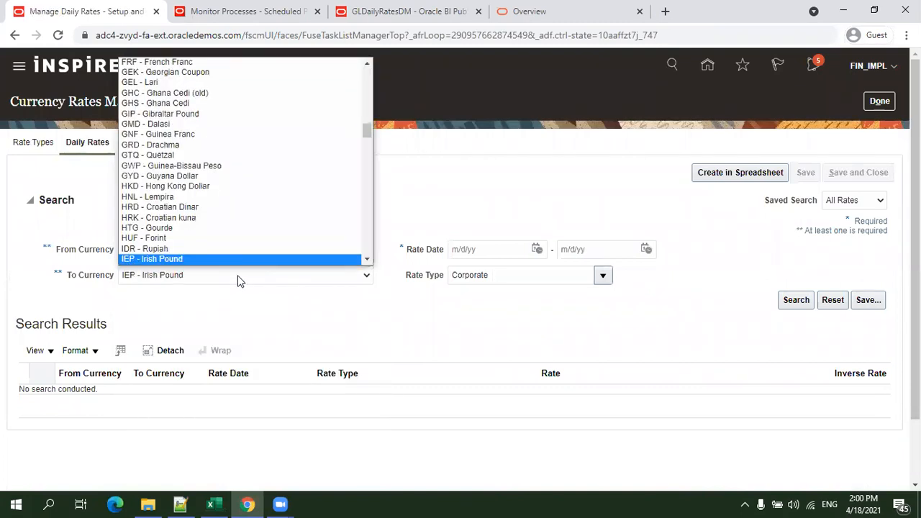
pyautogui.press('Down')
pyautogui.press('Down')
pyautogui.press('Down')
pyautogui.press('Up')
pyautogui.press('Return')
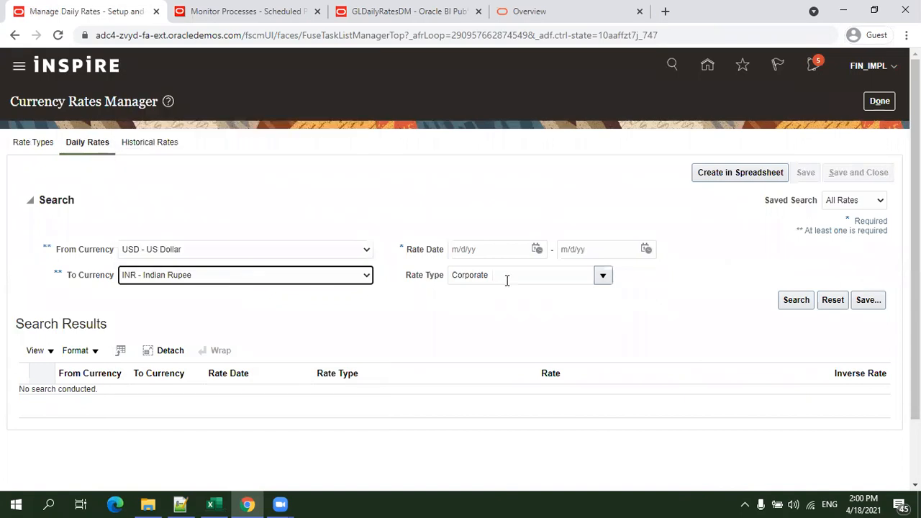
# - Search for rates dated from 4/10/21 to 4/18/21 and review the resulting daily rates
pyautogui.click(538, 252)
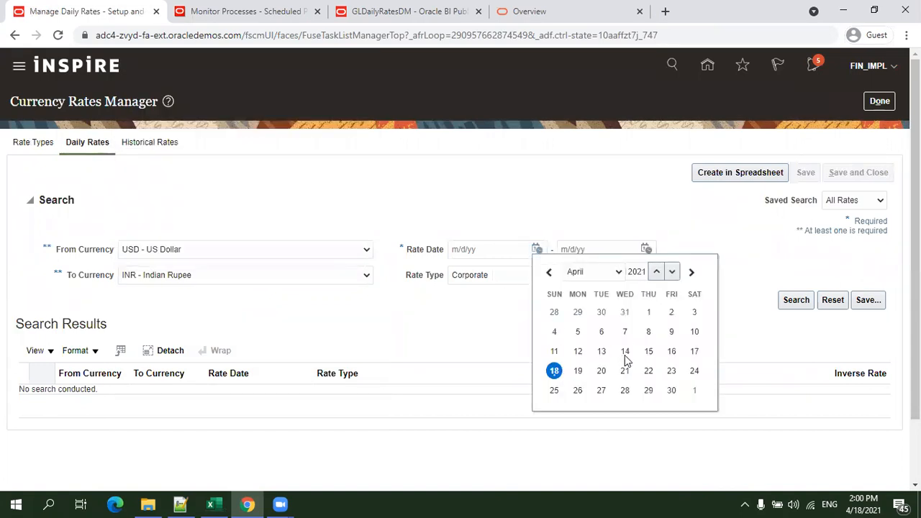
pyautogui.click(694, 332)
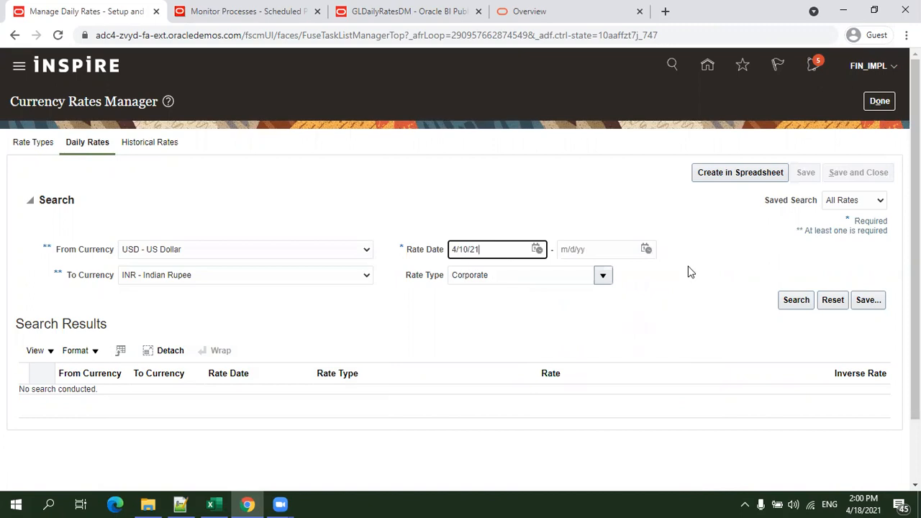
pyautogui.click(648, 251)
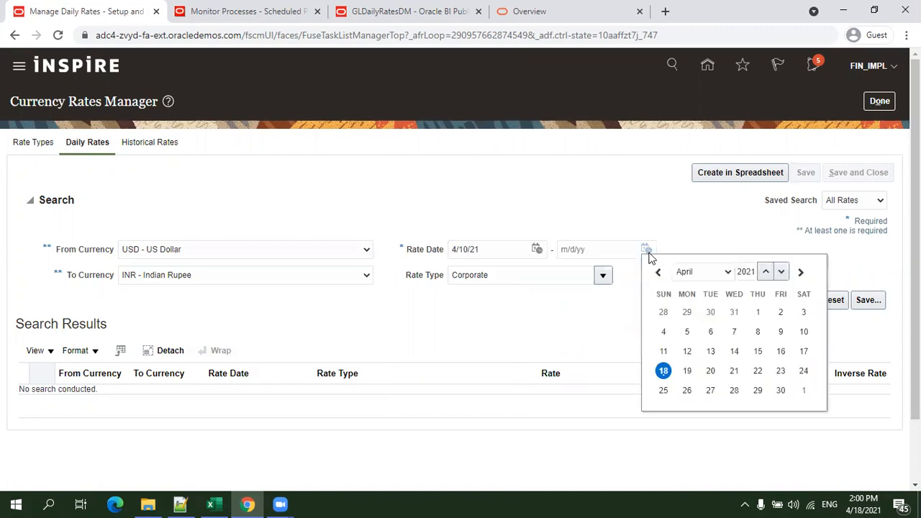
pyautogui.click(663, 370)
pyautogui.click(792, 301)
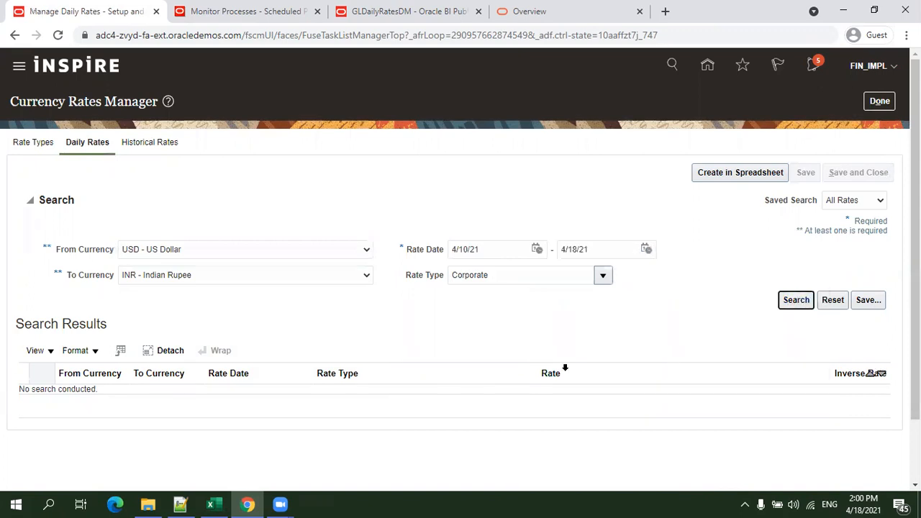
pyautogui.scroll(-3, 636, 331)
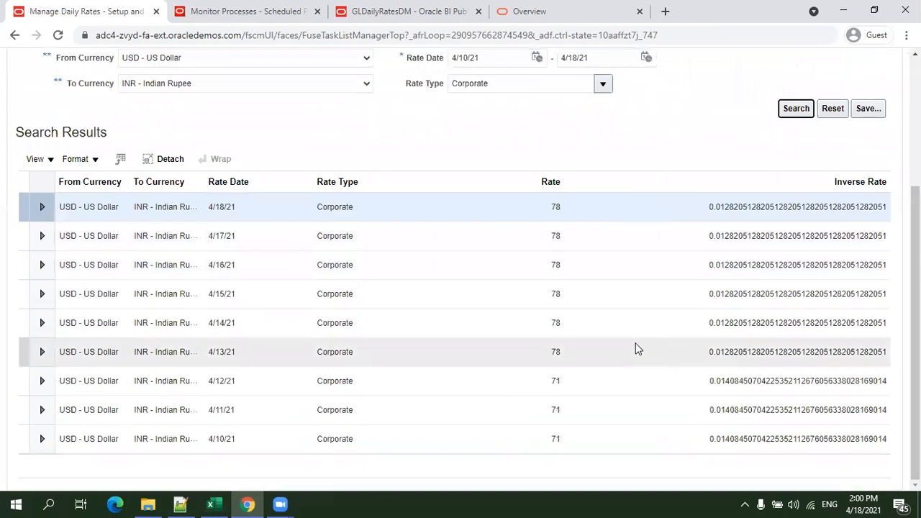
pyautogui.scroll(2, 624, 358)
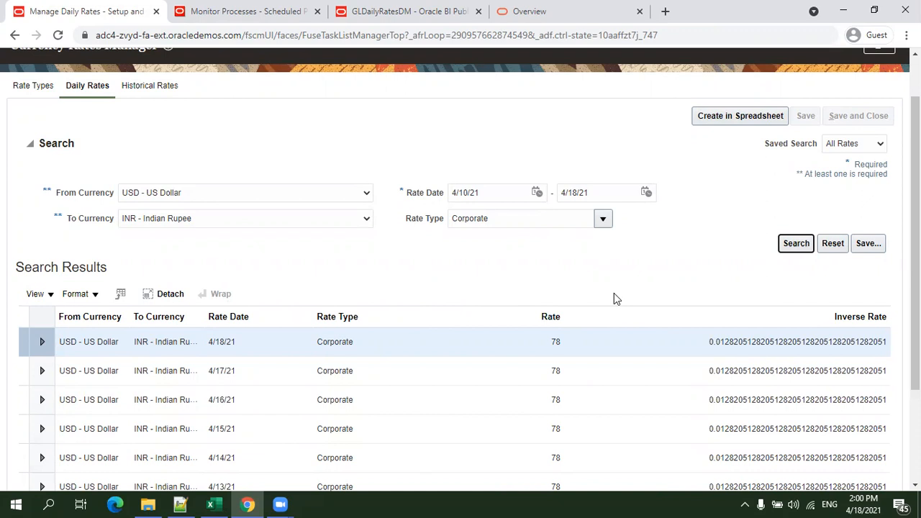
pyautogui.scroll(1, 614, 295)
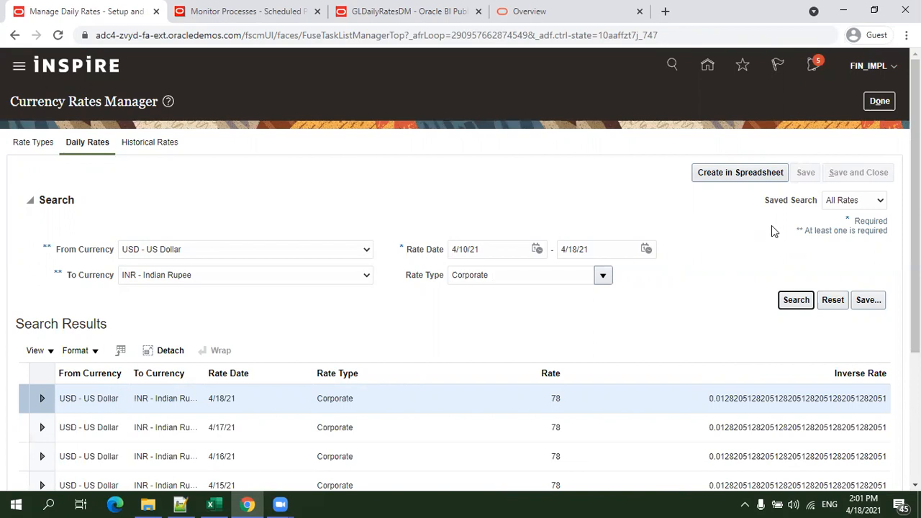
# - Create daily rates in a spreadsheet, open CreateDailyRates (1).xlsx in Excel with editing enabled, and accept the connection to the application URL
pyautogui.click(736, 176)
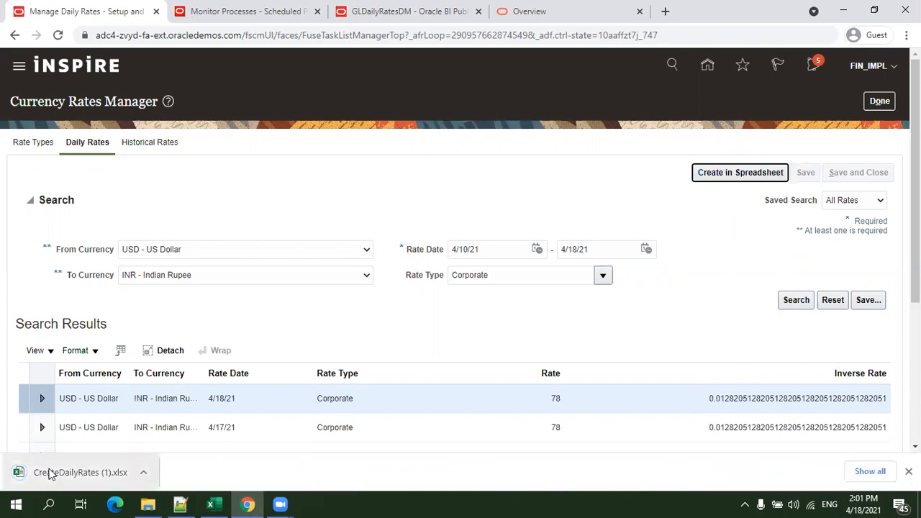
pyautogui.click(50, 475)
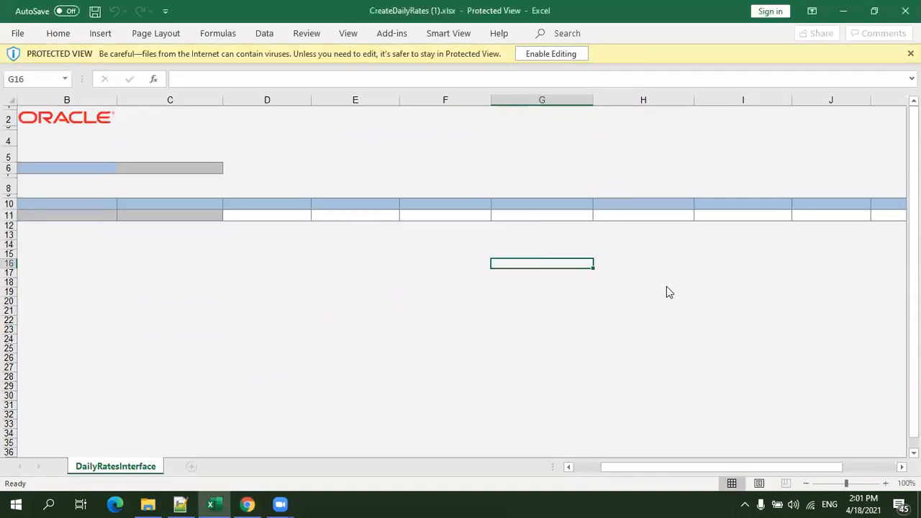
pyautogui.click(555, 57)
pyautogui.click(555, 56)
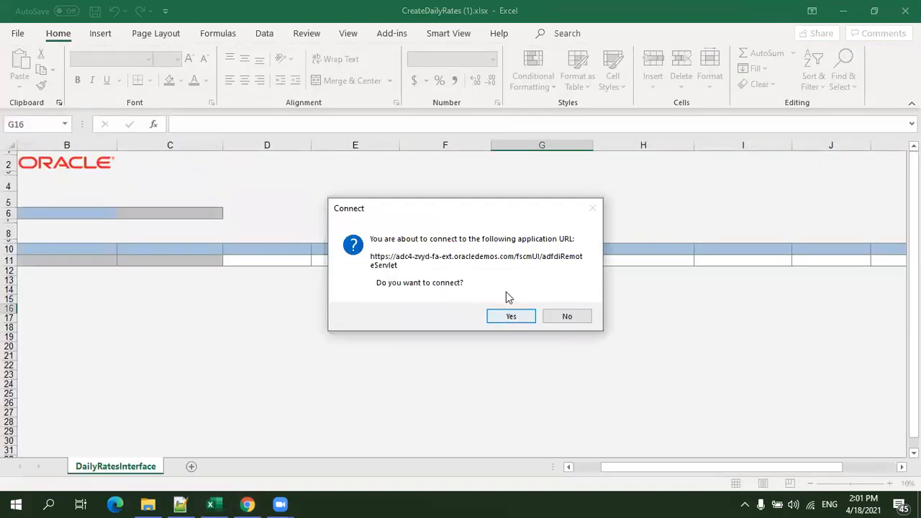
pyautogui.click(506, 314)
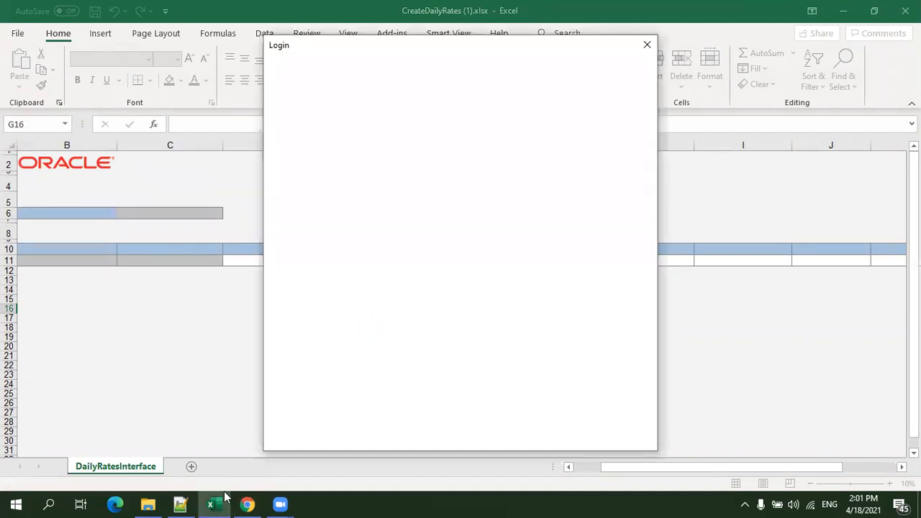
# - Sign in to Oracle Applications Cloud from the workbook as FIN_IMPL, using the account password copied from the GLDailyRatesNotes.txt notes
pyautogui.click(180, 504)
pyautogui.click(163, 225)
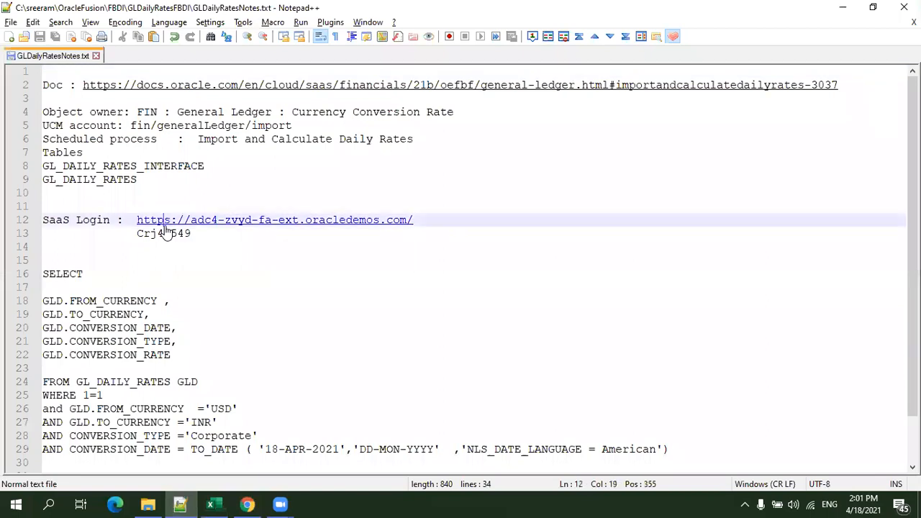
pyautogui.doubleClick(166, 234)
pyautogui.hotkey('alt', 'Tab')
pyautogui.click(410, 228)
pyautogui.write('FIN_IMPL')
pyautogui.press('Tab')
pyautogui.hotkey('ctrl', 'v')
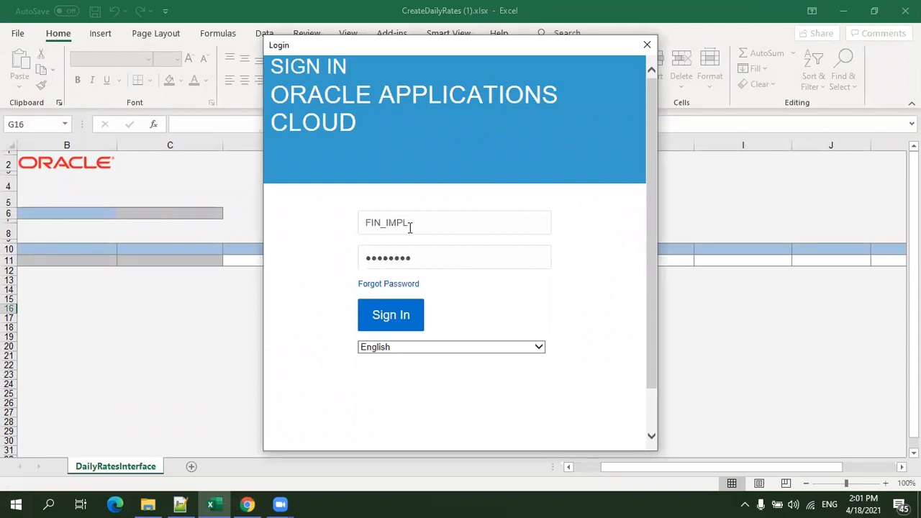
pyautogui.click(379, 318)
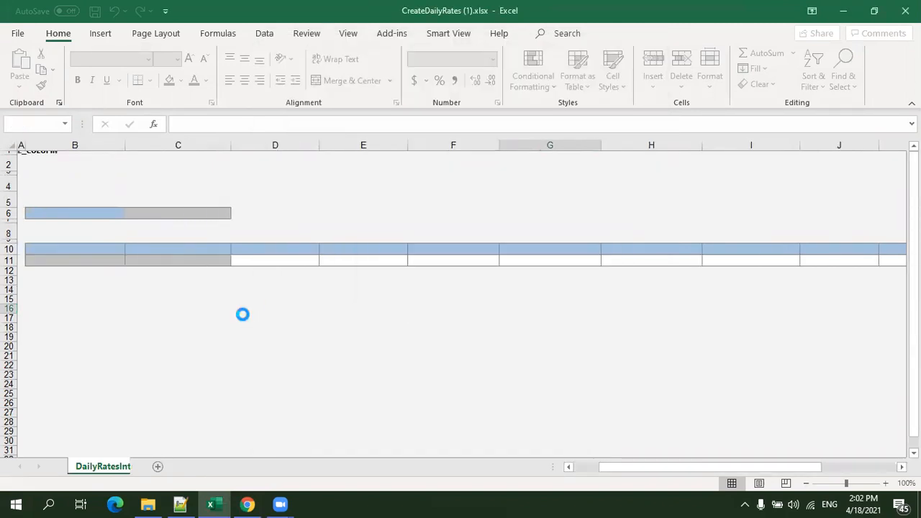
# - Enter USD as From Currency, INR as To Currency and Corporate as conversion type in row 11, and fit the From Conversion Date column's width
pyautogui.click(265, 259)
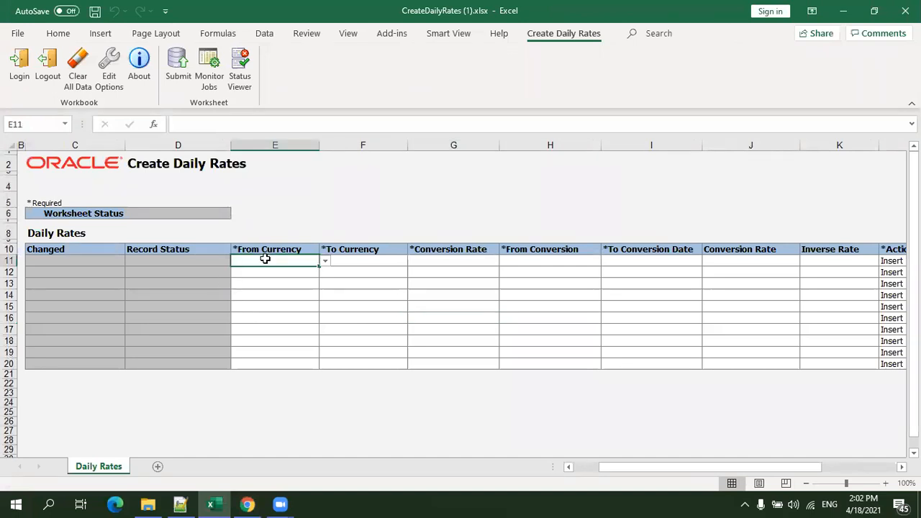
pyautogui.write('U')
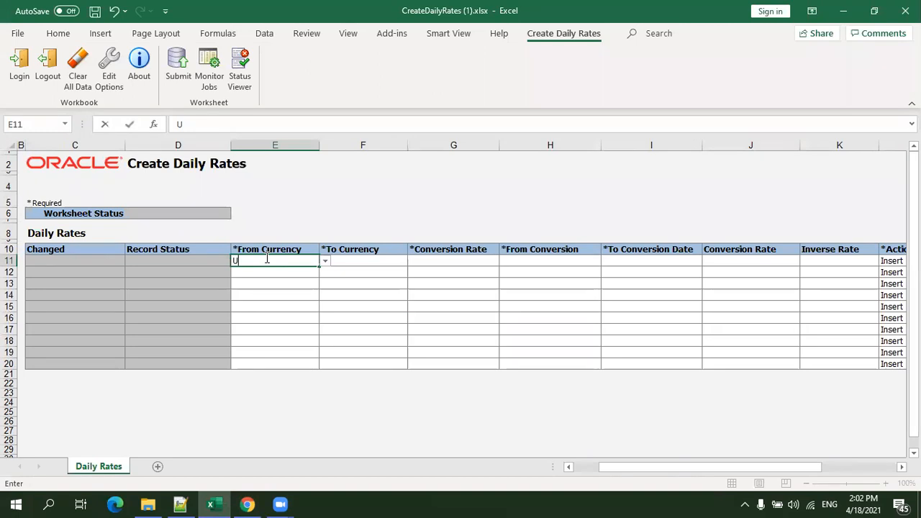
pyautogui.write('SD')
pyautogui.press('Tab')
pyautogui.write('IN')
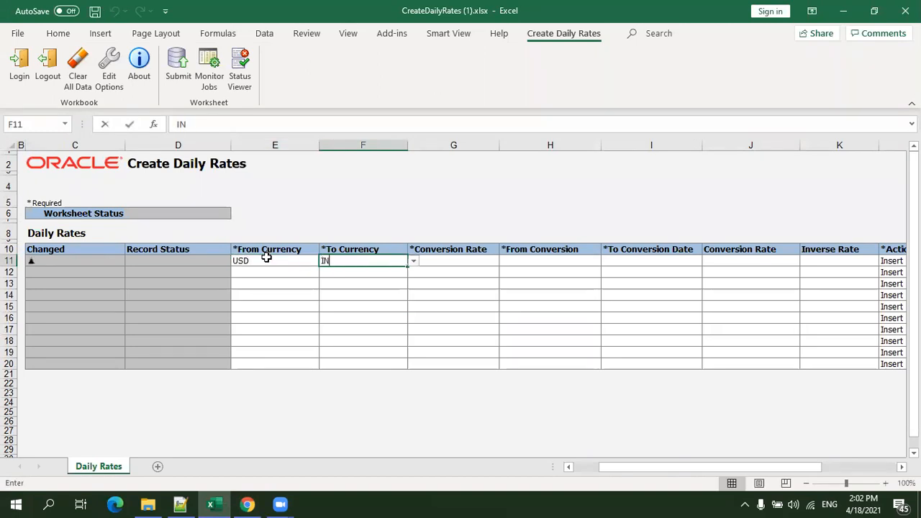
pyautogui.write('R')
pyautogui.press('Tab')
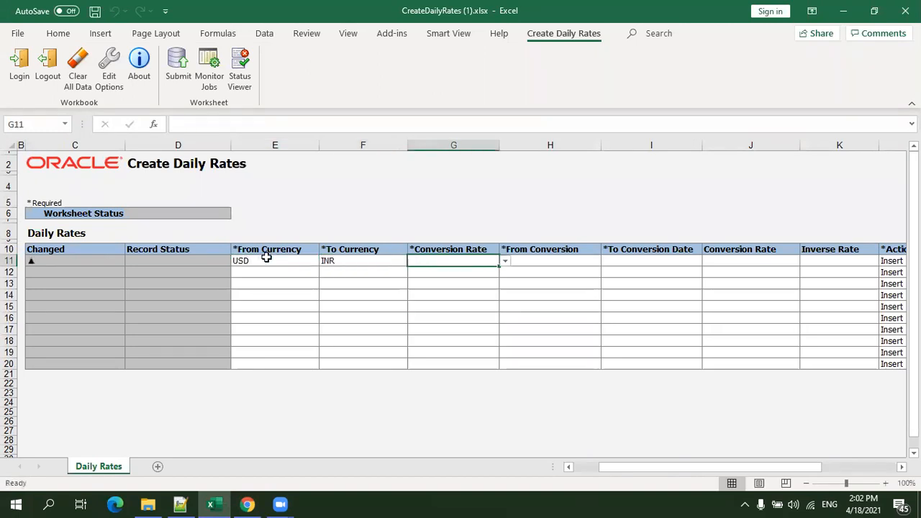
pyautogui.write('Corporate')
pyautogui.press('Tab')
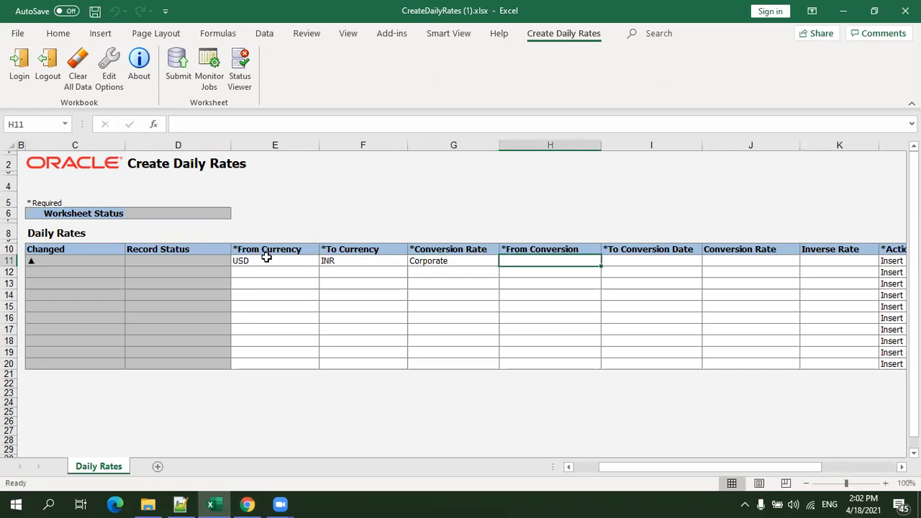
pyautogui.doubleClick(601, 144)
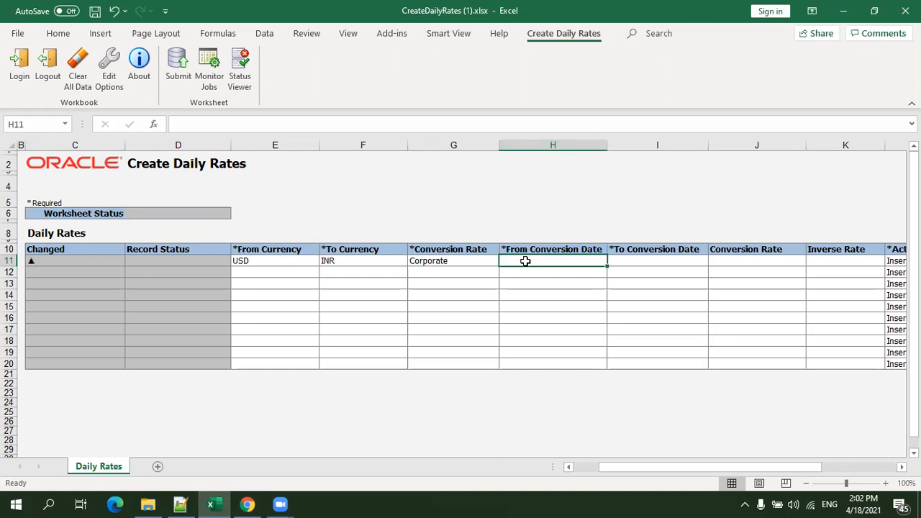
pyautogui.write('0')
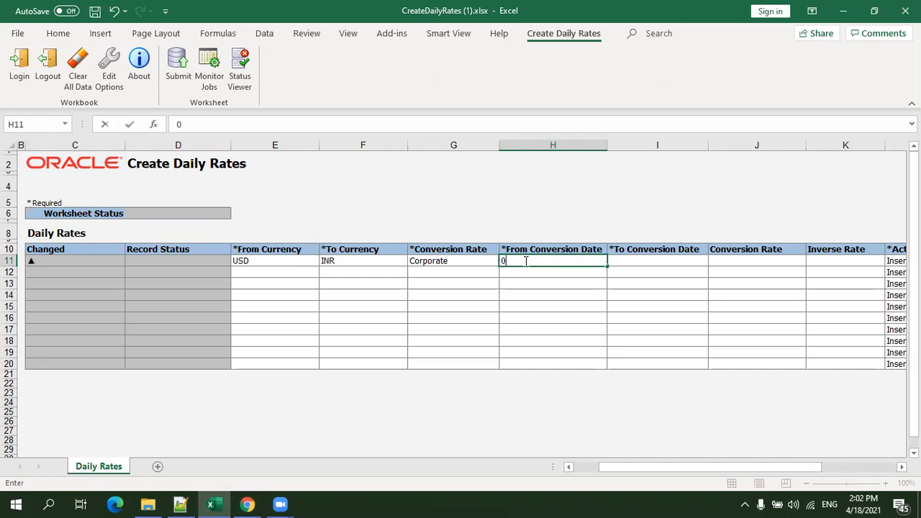
pyautogui.write('/04/2021')
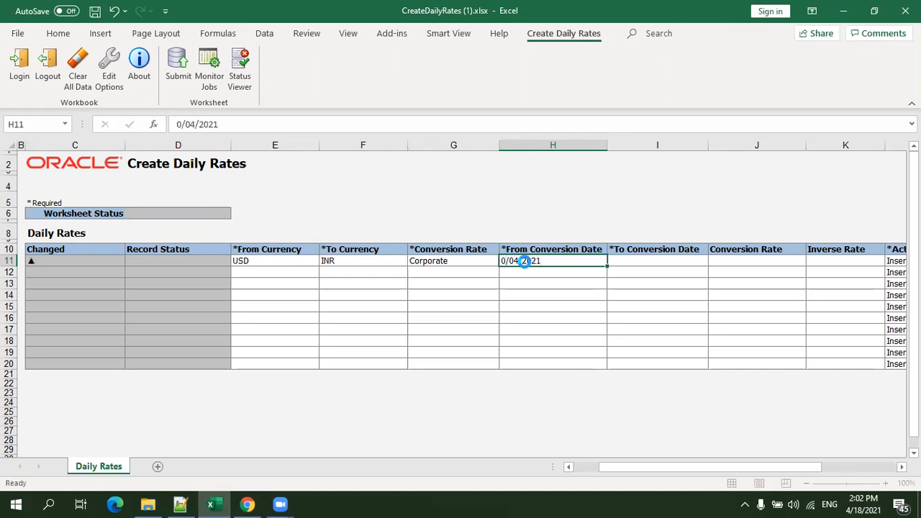
pyautogui.press('Tab')
pyautogui.click(525, 261)
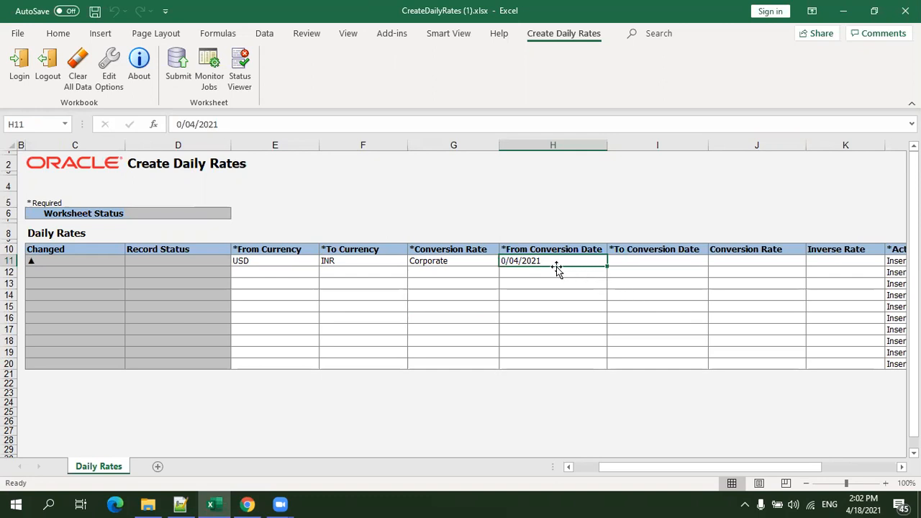
# - Check the existing rate dates in the browser's daily rates results, and set row 11's From Conversion Date to 04/10/2021 in Excel
pyautogui.click(247, 504)
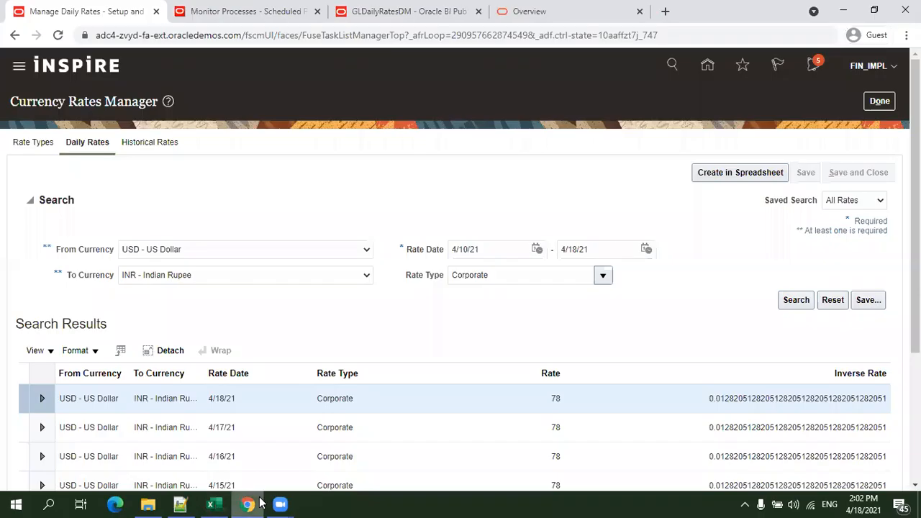
pyautogui.scroll(-1, 305, 329)
pyautogui.scroll(-1, 350, 259)
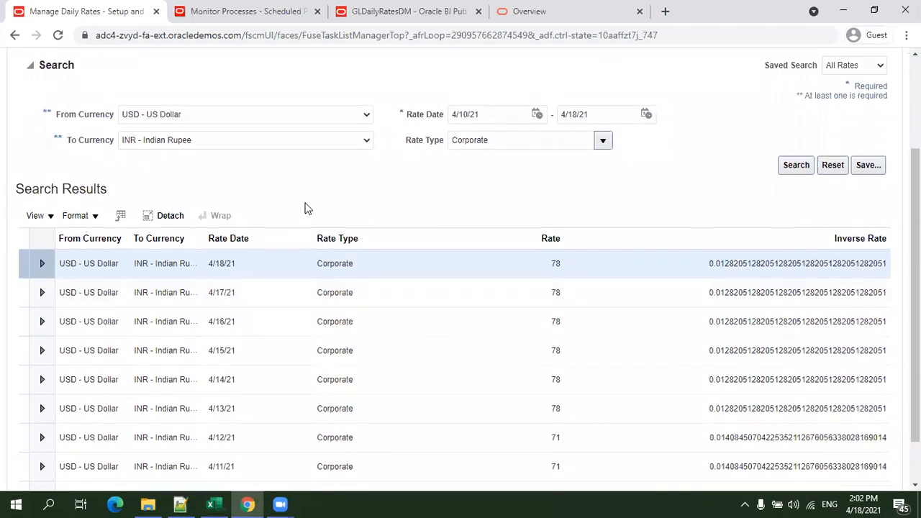
pyautogui.hotkey('alt', 'Tab')
pyautogui.write('0')
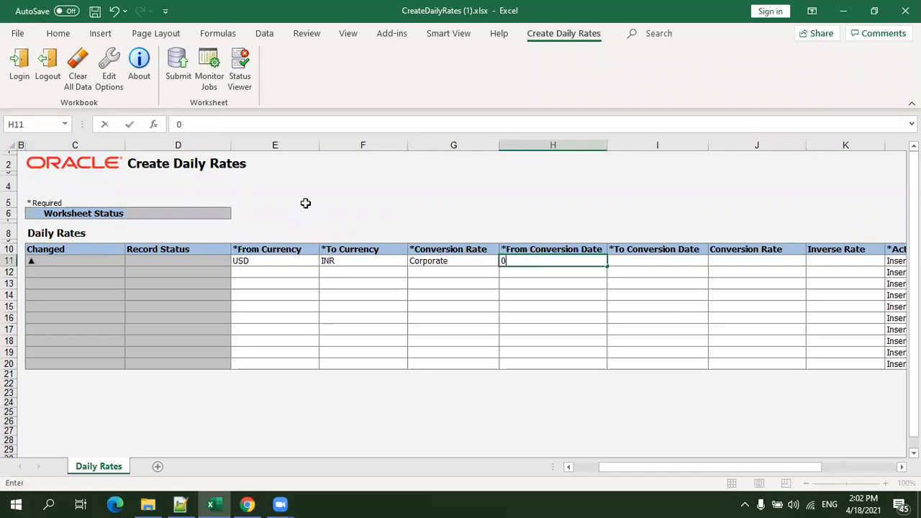
pyautogui.write('4/10/2021')
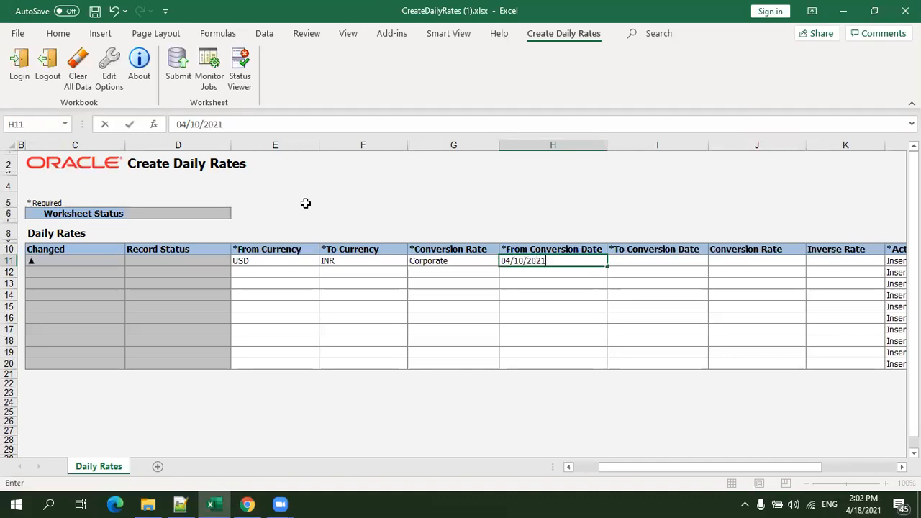
pyautogui.press('Tab')
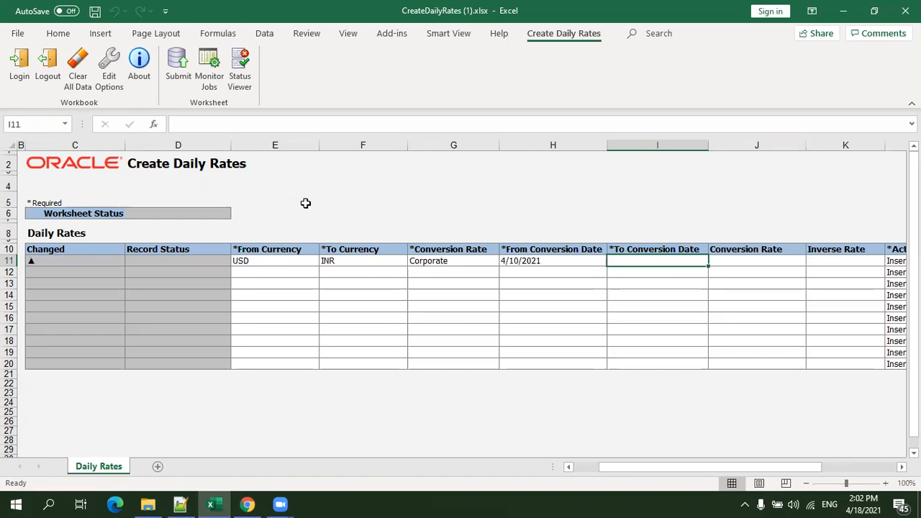
# - Copy row 11's From Conversion Date into its To Conversion Date and set the Conversion Rate to 80
pyautogui.press('Left')
pyautogui.hotkey('ctrl', 'c')
pyautogui.press('Right')
pyautogui.press('Return')
pyautogui.press('Right')
pyautogui.write('80')
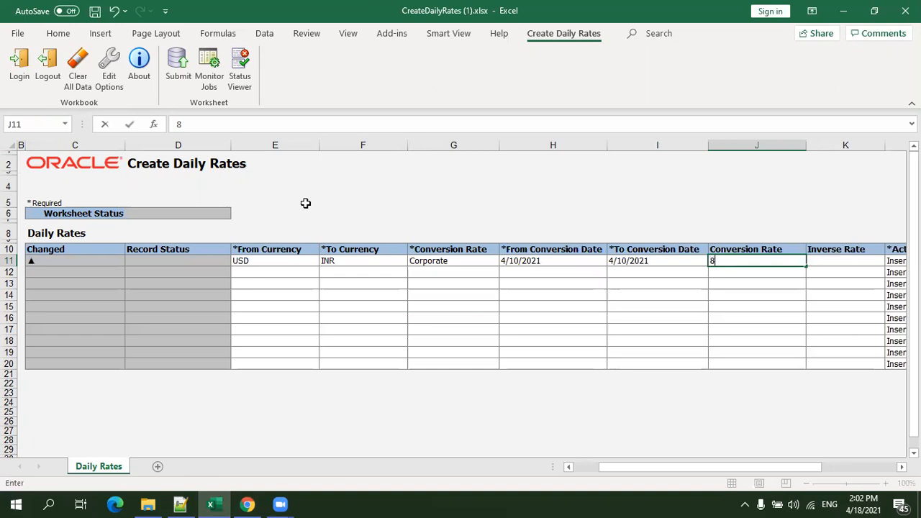
pyautogui.press('Return')
# - Fill row 12 with From Currency USD, To Currency INR and conversion type Corporate
pyautogui.press('Left')
pyautogui.press('Left')
pyautogui.press('Left')
pyautogui.press('Left')
pyautogui.press('Left')
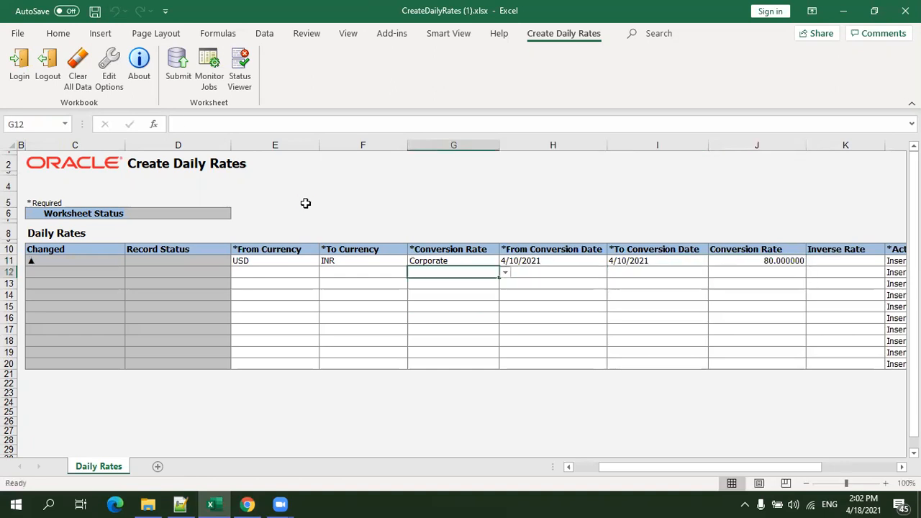
pyautogui.write('USD')
pyautogui.press('Tab')
pyautogui.write('INR')
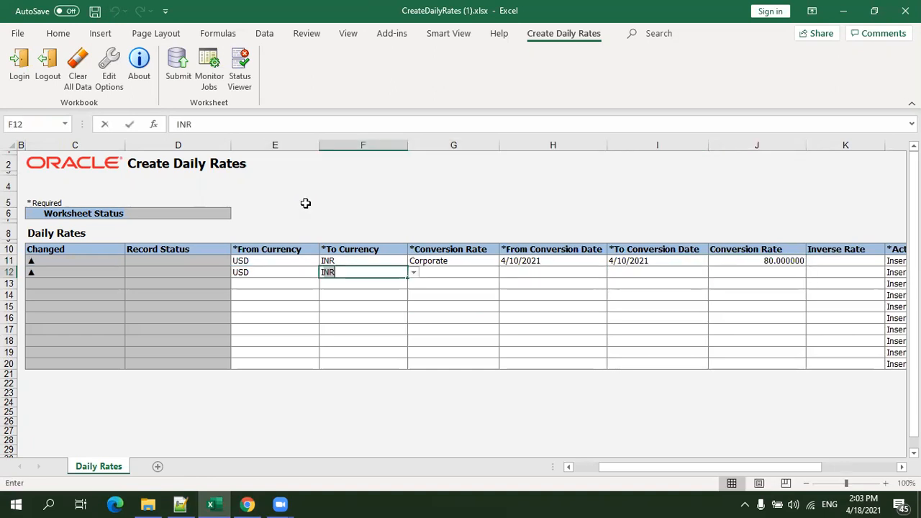
pyautogui.press('Tab')
pyautogui.write('C')
pyautogui.press('Tab')
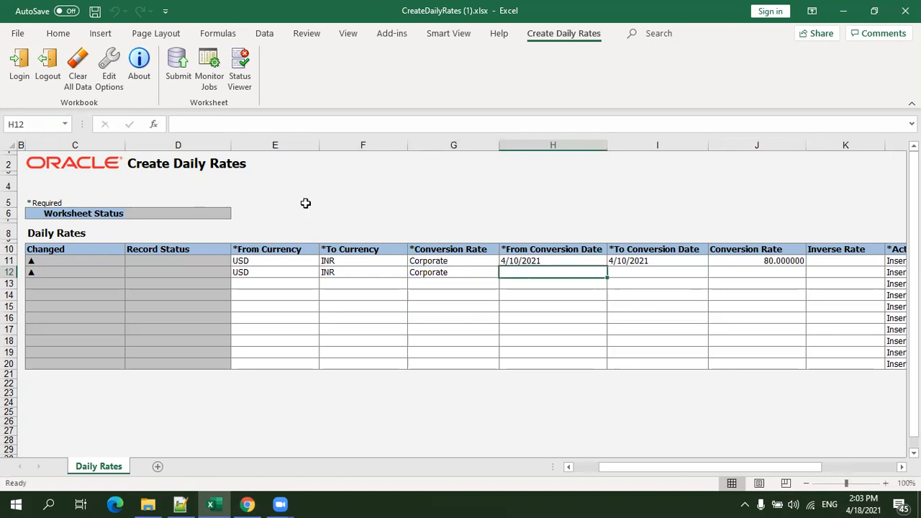
# - Set row 12's From Conversion Date to 04/11/2021 and To Conversion Date to 04/20/2021
pyautogui.write('1')
pyautogui.write('04/11/2')
pyautogui.write('021')
pyautogui.press('Tab')
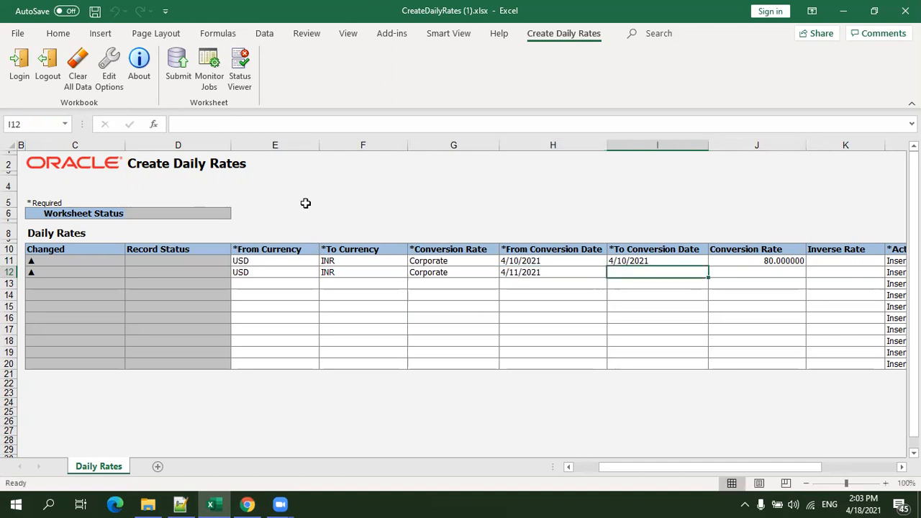
pyautogui.write('04/')
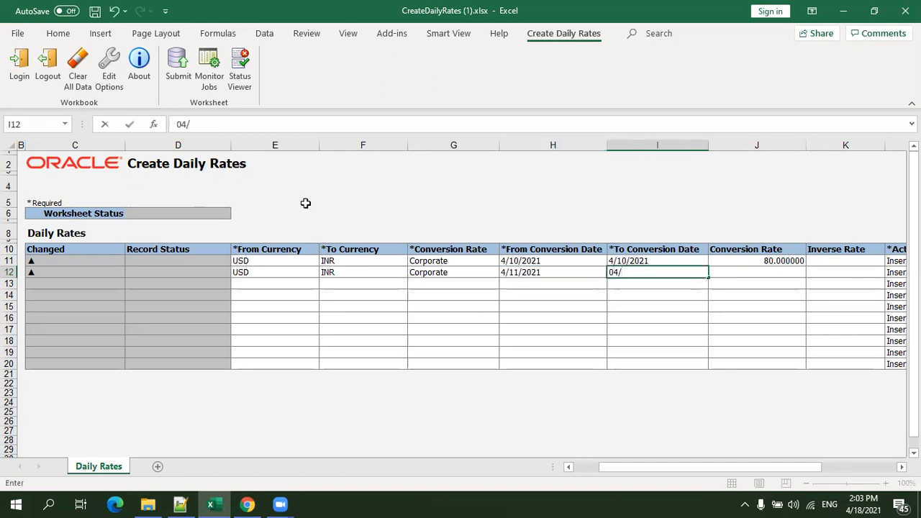
pyautogui.write('20/')
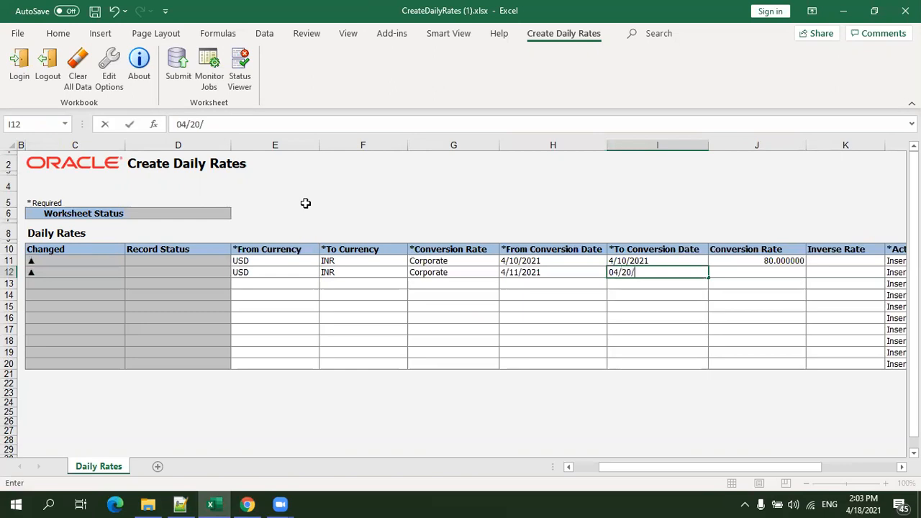
pyautogui.write('2021')
pyautogui.press('Tab')
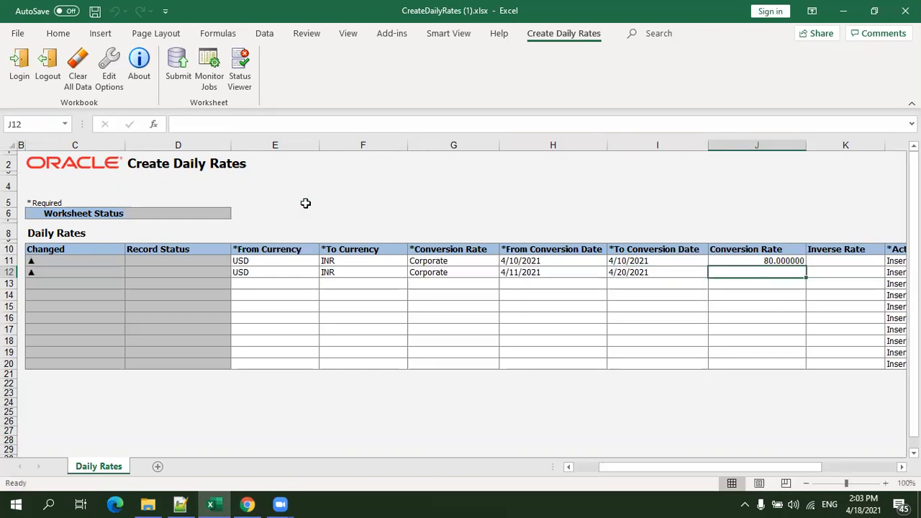
# - Set row 12's Conversion Rate to 95 and look across the row's remaining columns
pyautogui.write('95')
pyautogui.press('Tab')
pyautogui.press('Tab')
pyautogui.press('Tab')
pyautogui.hotkey('shift', 'Tab')
pyautogui.hotkey('shift', 'Tab')
pyautogui.hotkey('shift', 'Tab')
pyautogui.hotkey('shift', 'Tab')
pyautogui.hotkey('shift', 'Tab')
pyautogui.hotkey('shift', 'Tab')
pyautogui.hotkey('shift', 'Tab')
pyautogui.hotkey('shift', 'Tab')
pyautogui.hotkey('shift', 'Tab')
pyautogui.hotkey('shift', 'Tab')
pyautogui.hotkey('shift', 'Tab')
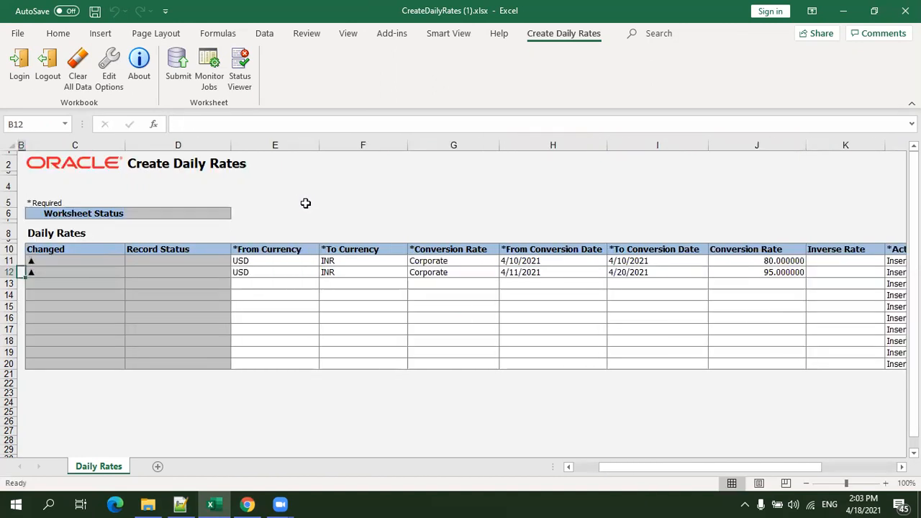
# - Submit the daily rates with automatic submission of the import program enabled, after viewing the scheduled processes list in the browser
pyautogui.click(180, 67)
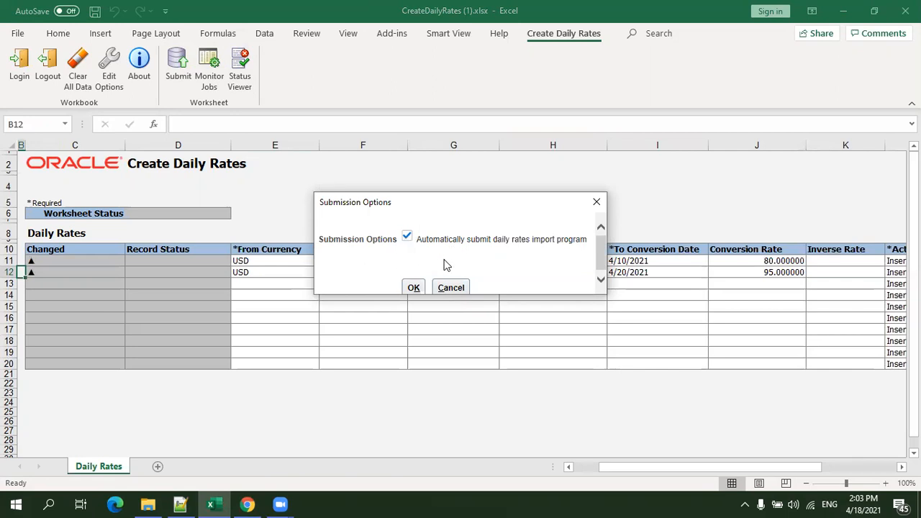
pyautogui.click(246, 504)
pyautogui.click(219, 15)
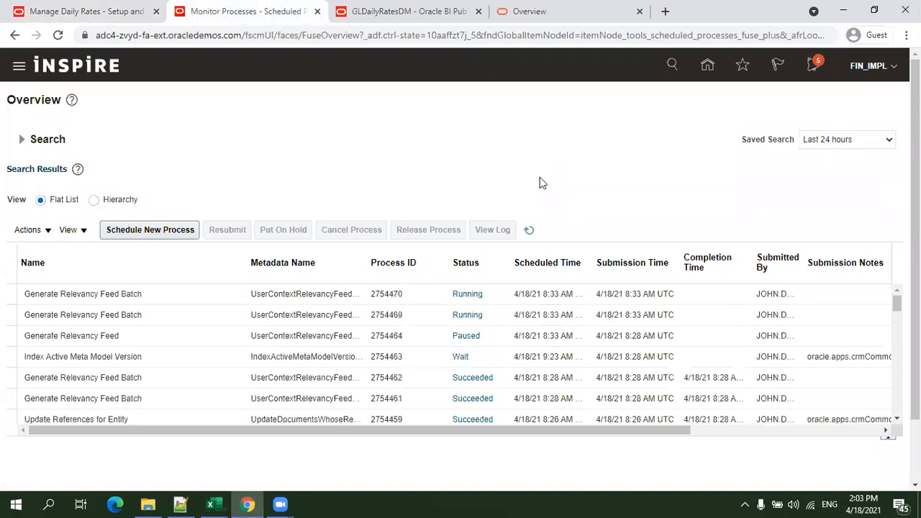
pyautogui.hotkey('alt', 'Tab')
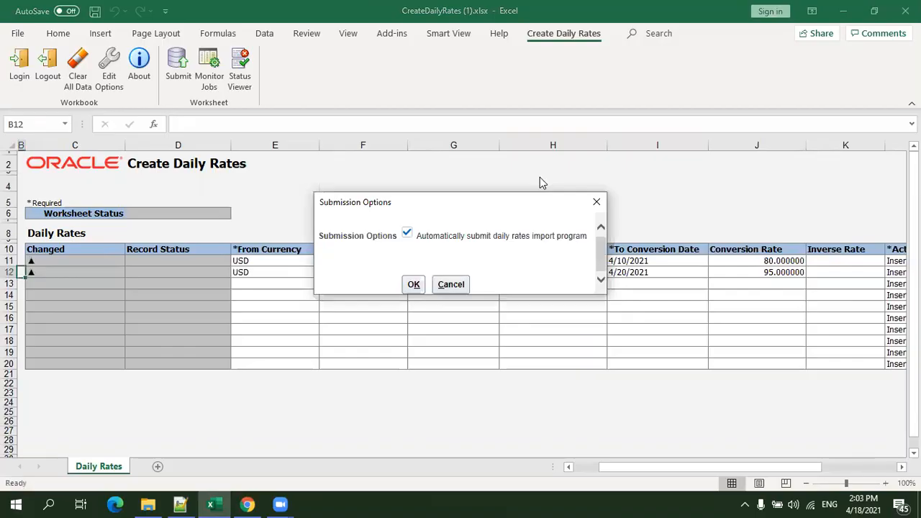
pyautogui.click(413, 284)
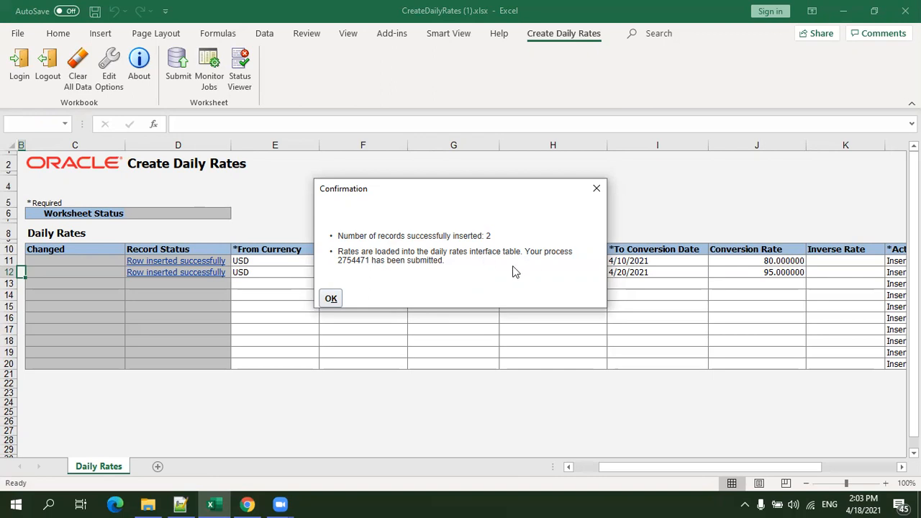
# - Check the process ID in the confirmation and refresh the scheduled processes list in the browser to examine the import's status
pyautogui.doubleClick(360, 263)
pyautogui.click(247, 504)
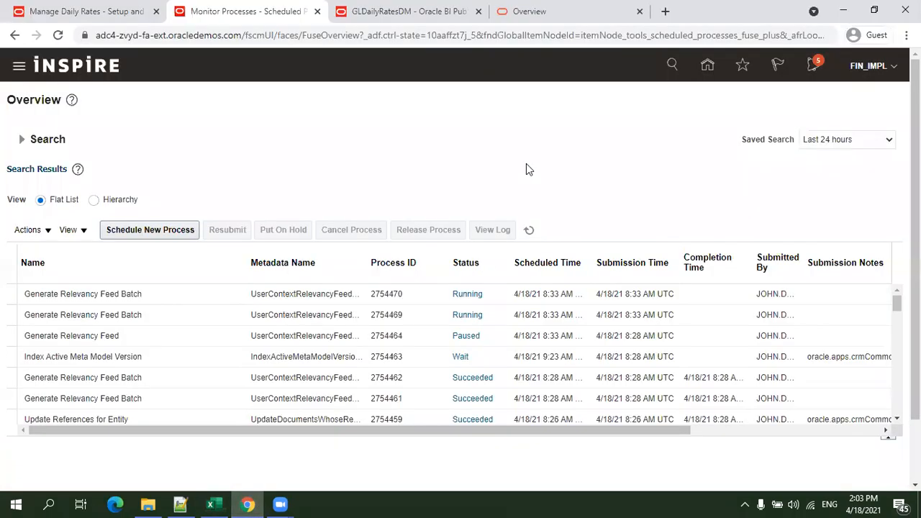
pyautogui.click(527, 229)
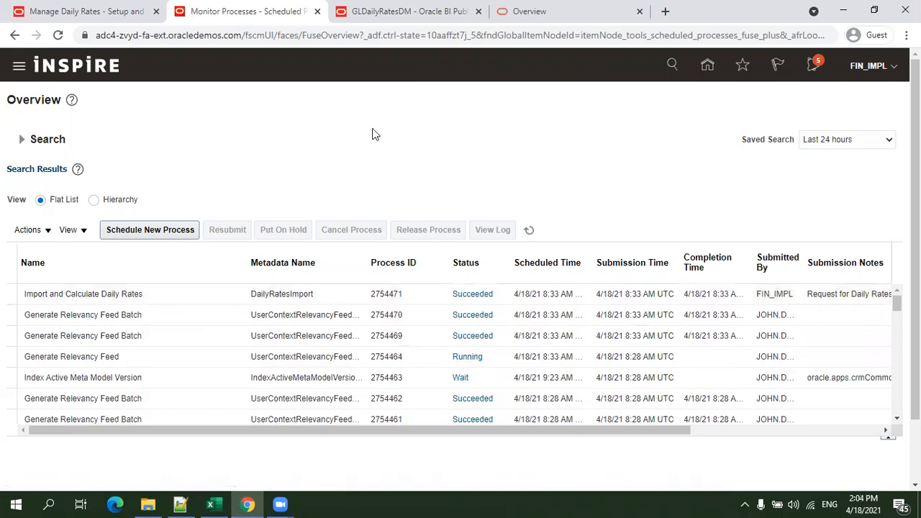
# - Rerun the USD to INR Corporate daily rates search for 4/10/21 to 4/18/21 and check the updated rates
pyautogui.click(423, 13)
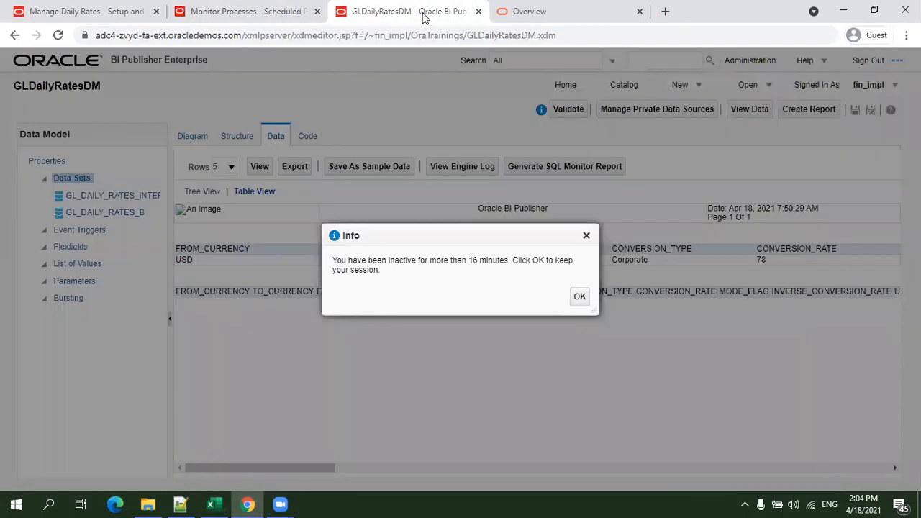
pyautogui.click(87, 16)
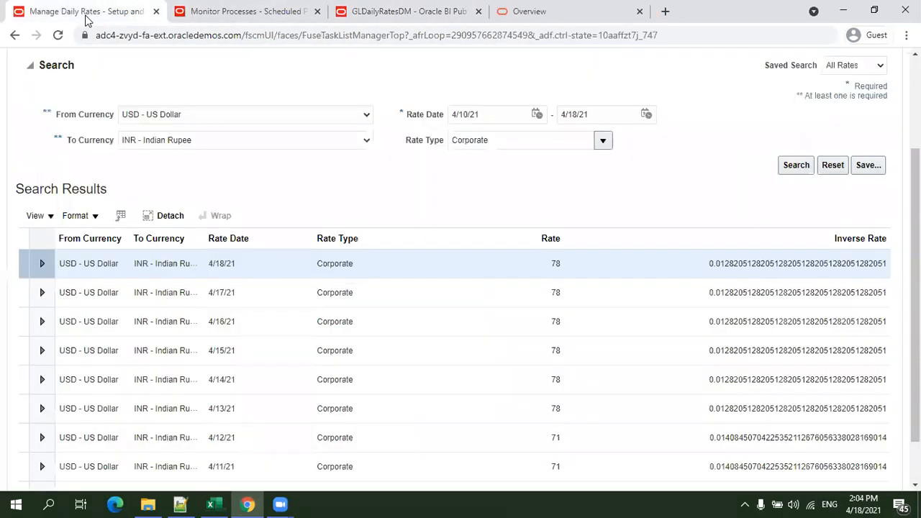
pyautogui.click(792, 167)
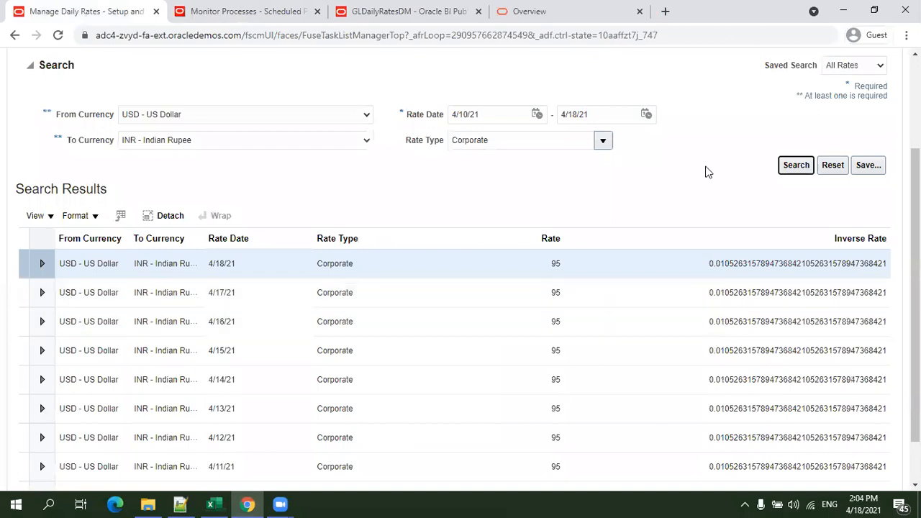
# - Switch to the workbook in Excel, review the submission confirmation's inserted record count and dismiss the confirmation
pyautogui.click(214, 504)
pyautogui.moveTo(481, 236); pyautogui.dragTo(471, 164)
pyautogui.click(334, 300)
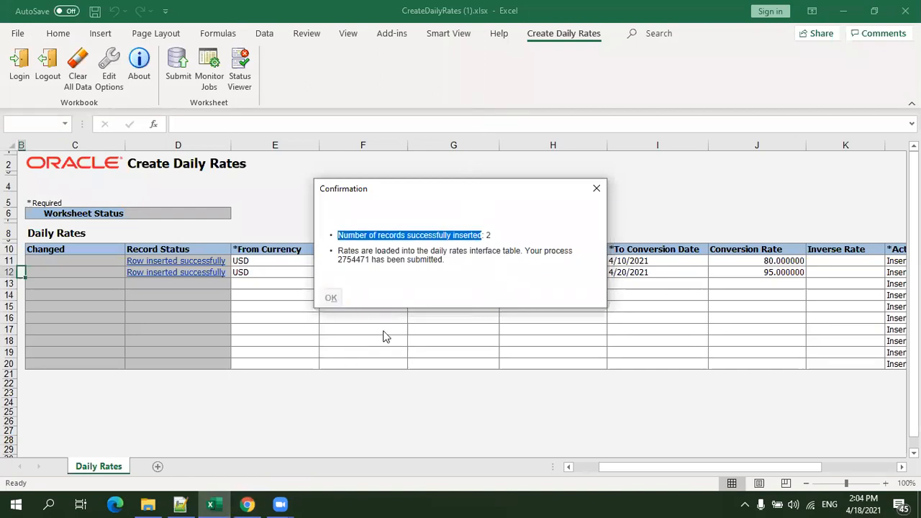
pyautogui.click(409, 401)
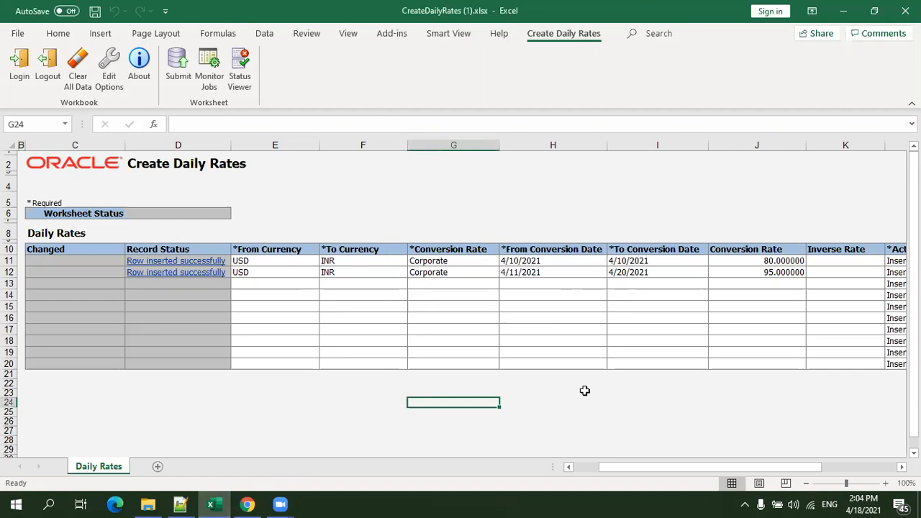
pyautogui.hotkey('alt', 'Tab')
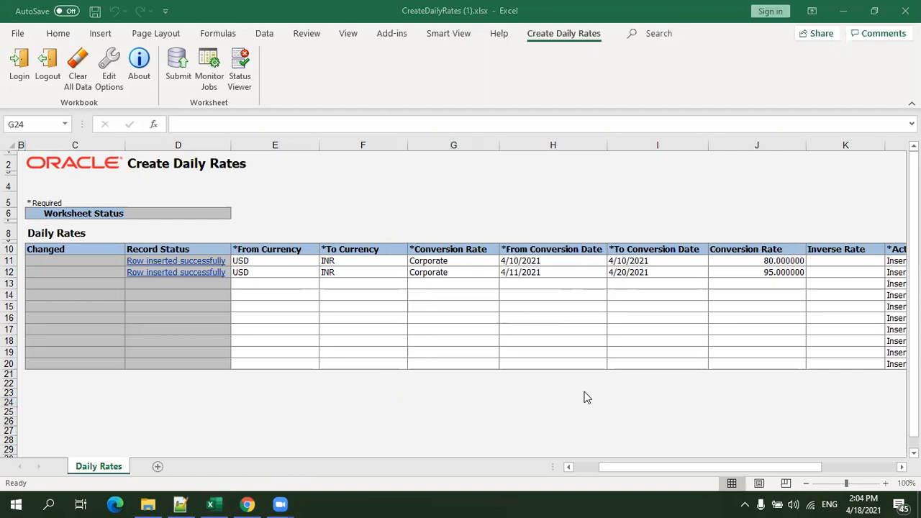
# - Switch to Chrome and review the USD to INR Corporate rates in the search results
pyautogui.click(247, 504)
pyautogui.scroll(-2, 306, 369)
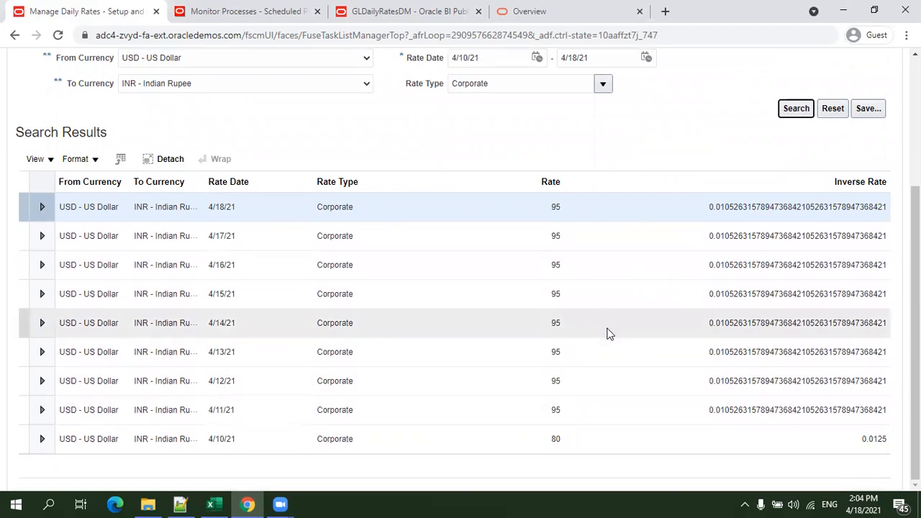
pyautogui.scroll(2, 610, 341)
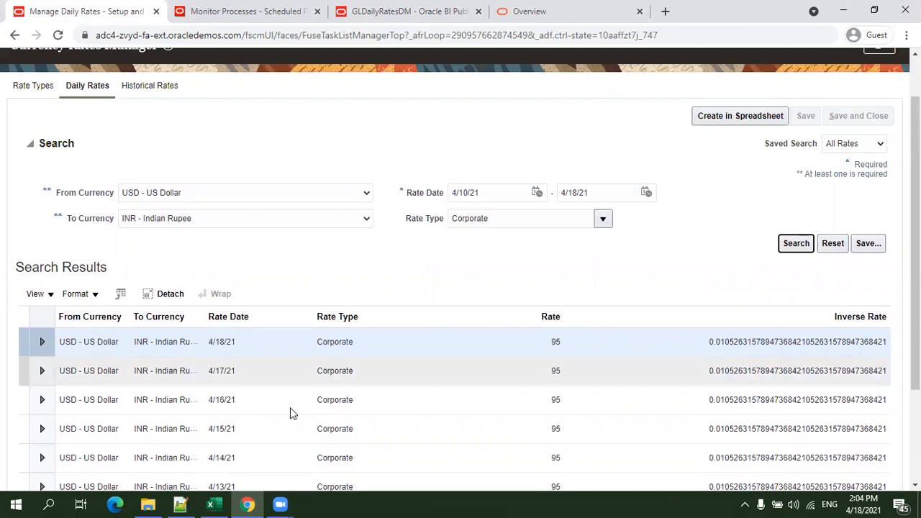
# - Open DailyRatesImportTemplate.xlsm from the GLDailyRatesFBDI folder in File Explorer and dismiss the error message
pyautogui.click(148, 504)
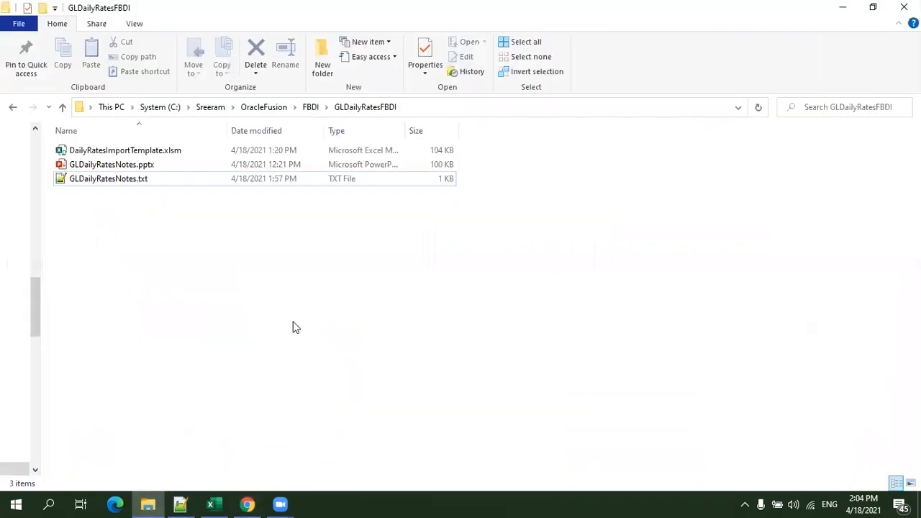
pyautogui.doubleClick(211, 154)
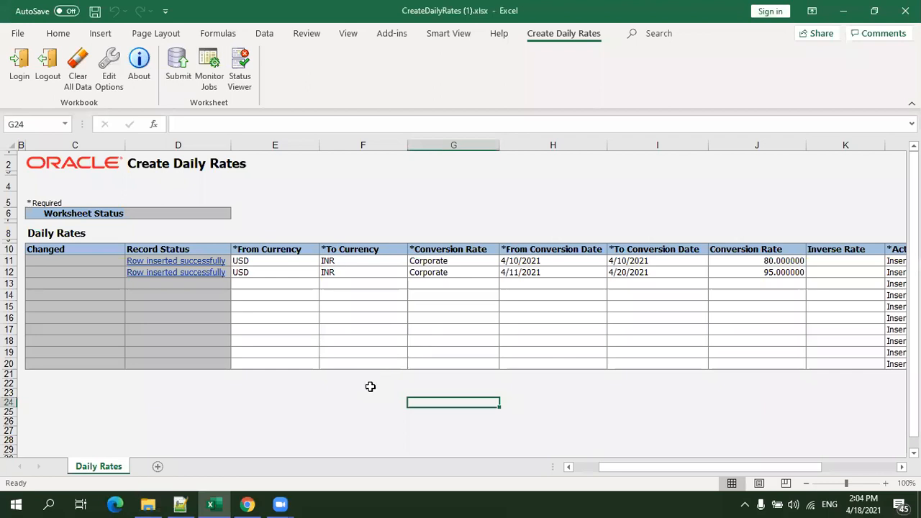
pyautogui.click(366, 413)
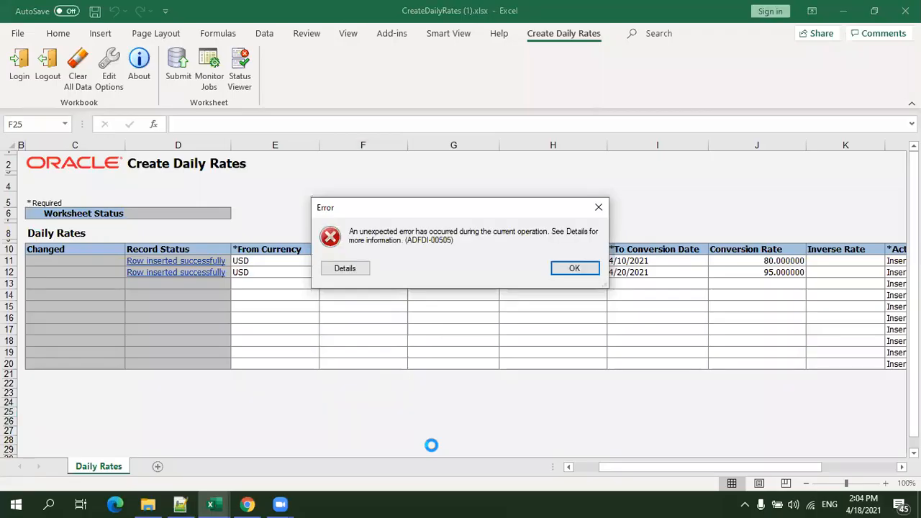
pyautogui.click(594, 269)
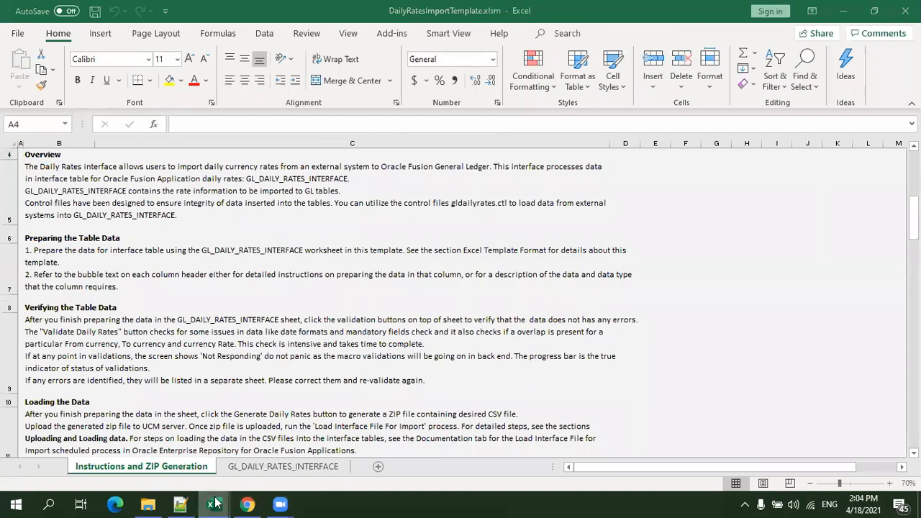
# - Return to the CreateDailyRates (1).xlsx workbook and close it without saving its changes
pyautogui.moveTo(211, 504)
pyautogui.click(267, 460)
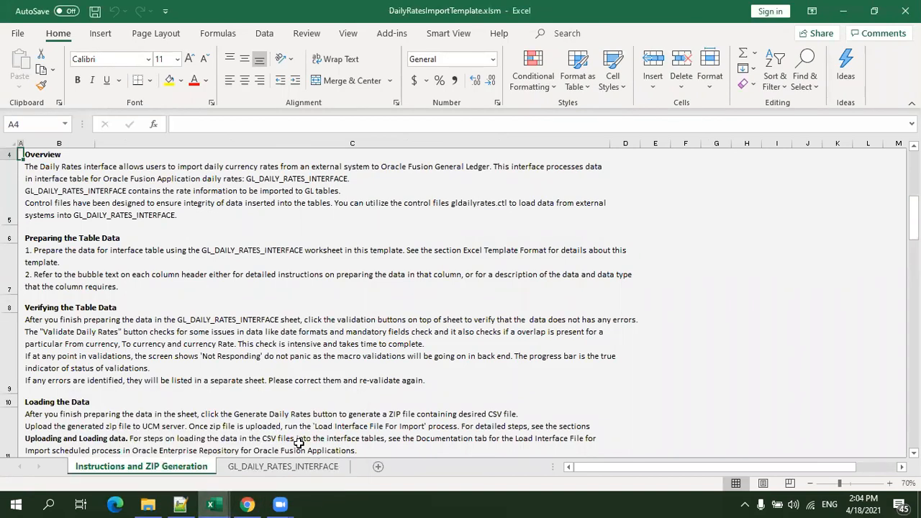
pyautogui.click(213, 504)
pyautogui.click(209, 471)
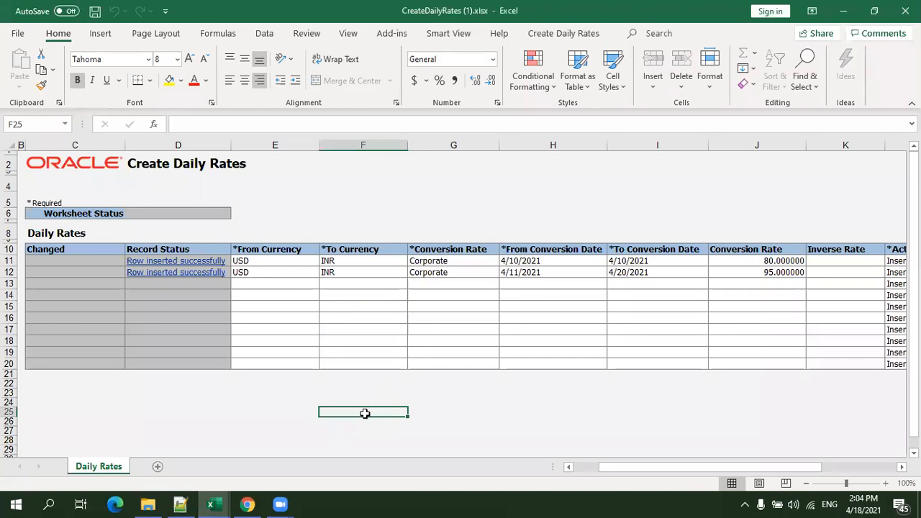
pyautogui.hotkey('ctrl', 'w')
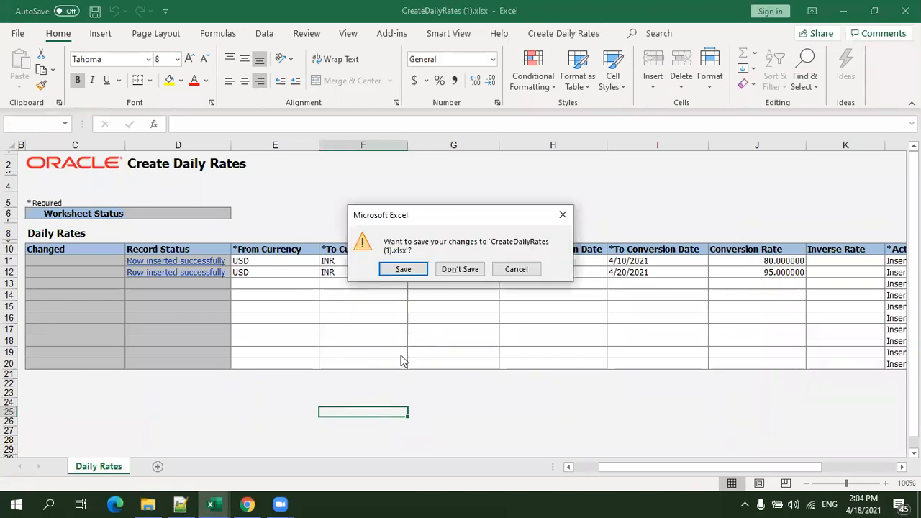
pyautogui.click(439, 268)
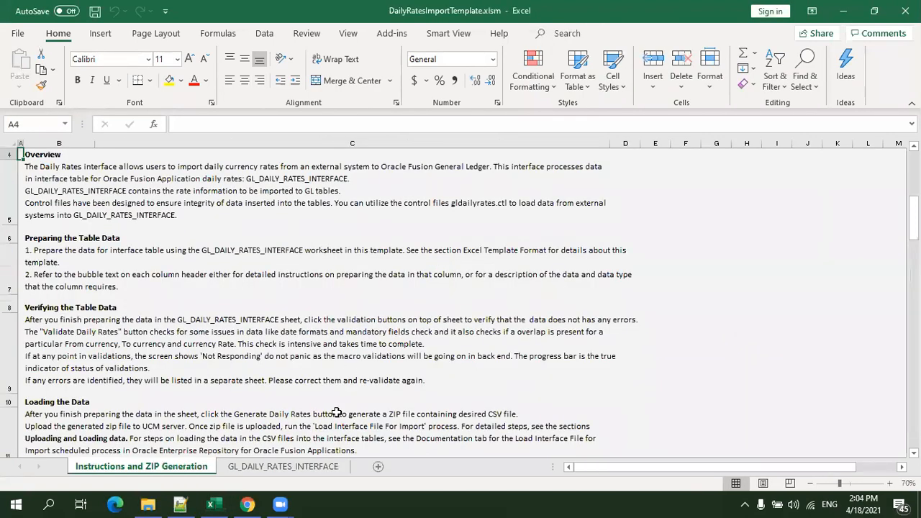
# - Clear the contents of rows 6 and 7 on the GL_DAILY_RATES_INTERFACE sheet
pyautogui.click(308, 468)
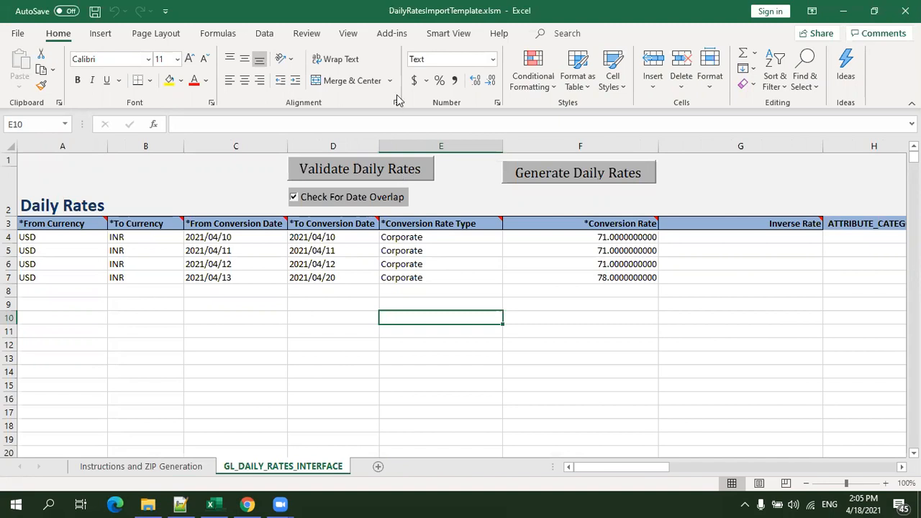
pyautogui.click(7, 264)
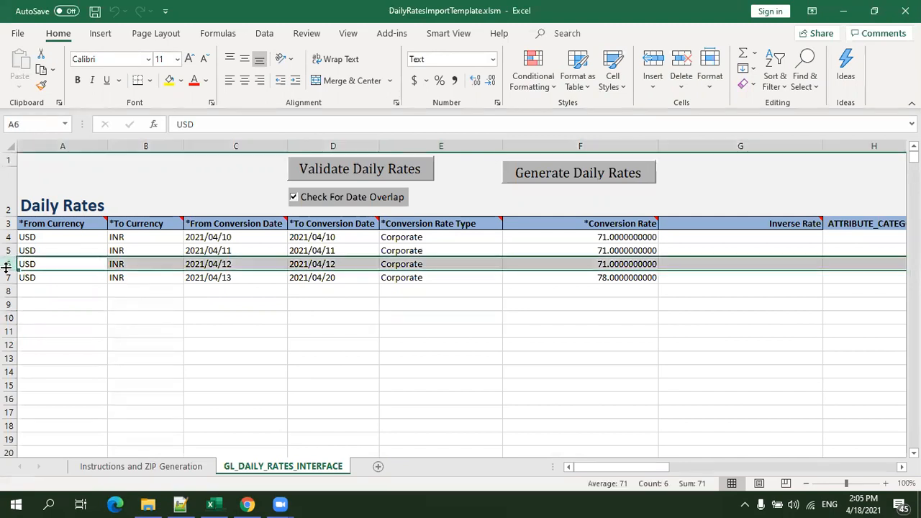
pyautogui.moveTo(6, 267); pyautogui.dragTo(7, 280)
pyautogui.press('Delete')
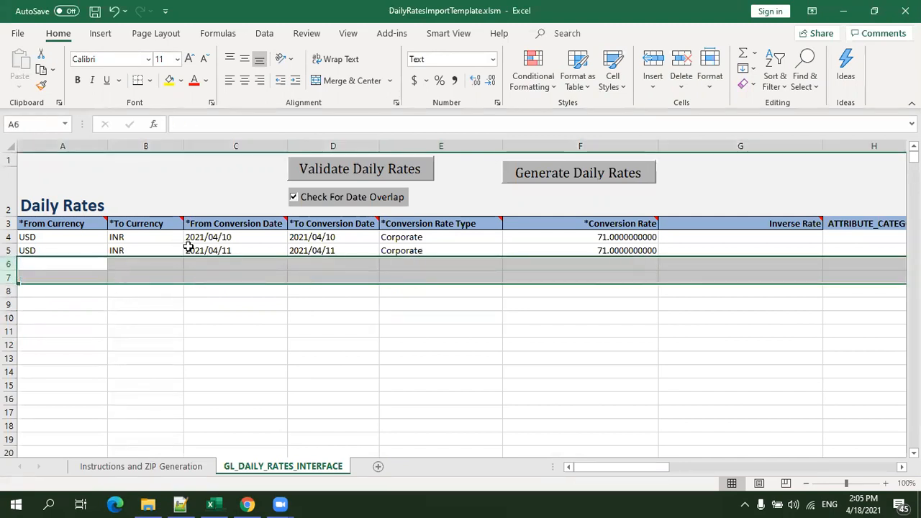
# - Set both the From and To Conversion Dates in row 4 to 2021/04/15
pyautogui.click(227, 240)
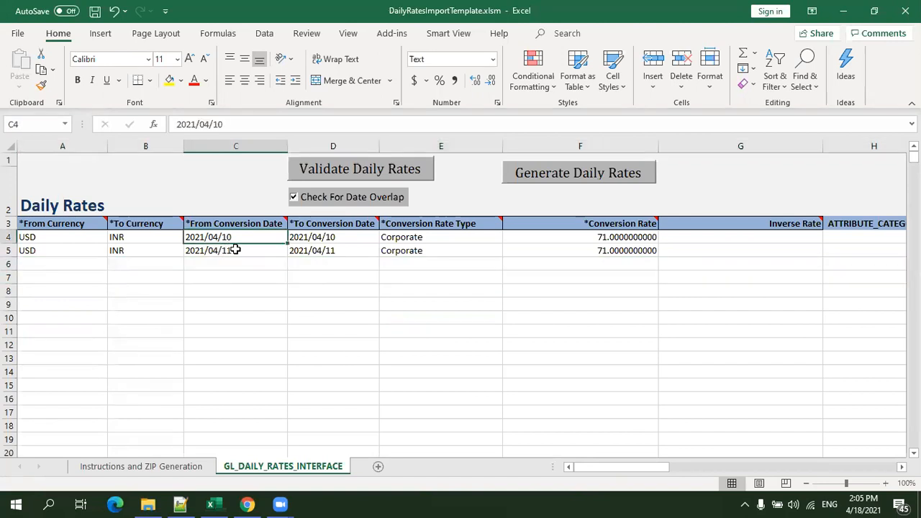
pyautogui.press('F2')
pyautogui.press('BackSpace')
pyautogui.write('5')
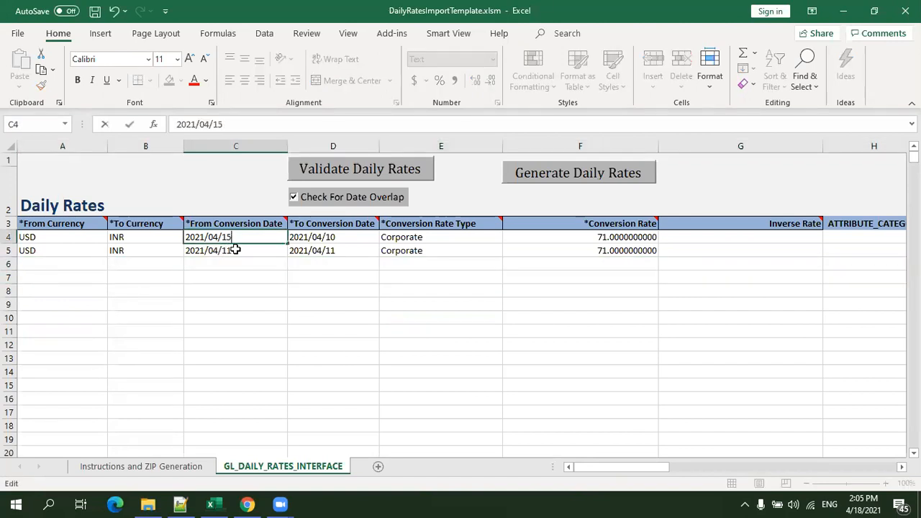
pyautogui.hotkey('ctrl', 'Return')
pyautogui.hotkey('ctrl', 'c')
pyautogui.press('Right')
pyautogui.hotkey('ctrl', 'v')
pyautogui.press('Down')
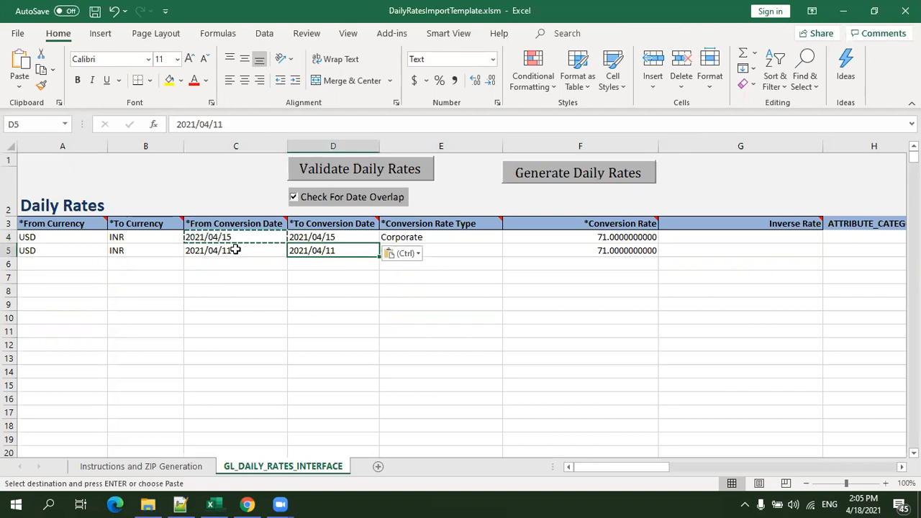
# - Set both the From and To Conversion Dates in row 5 to 2021/04/16
pyautogui.click(235, 250)
pyautogui.press('F2')
pyautogui.press('BackSpace')
pyautogui.write('6')
pyautogui.press('Return')
pyautogui.press('Up')
pyautogui.hotkey('ctrl', 'c')
pyautogui.press('Right')
pyautogui.hotkey('ctrl', 'v')
# - Enter conversion rates of 87 in row 4 and 88 in row 5
pyautogui.press('Right')
pyautogui.press('Right')
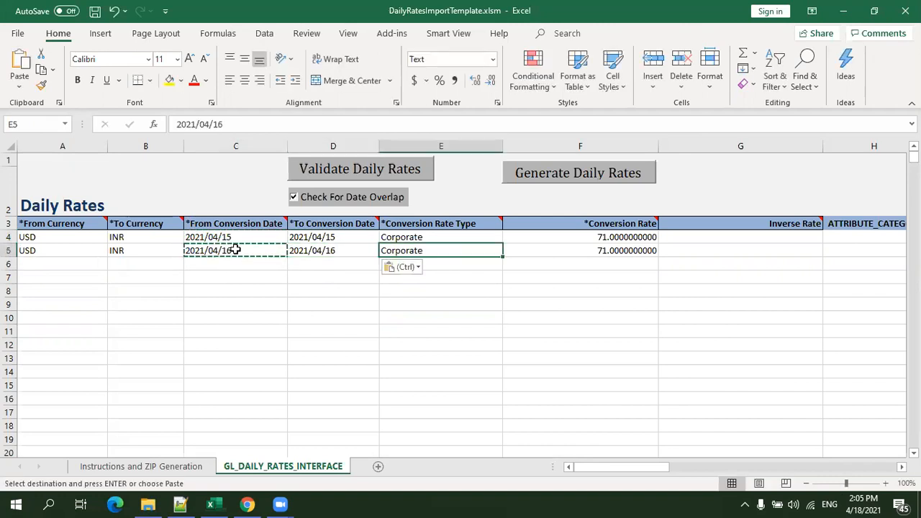
pyautogui.press('Up')
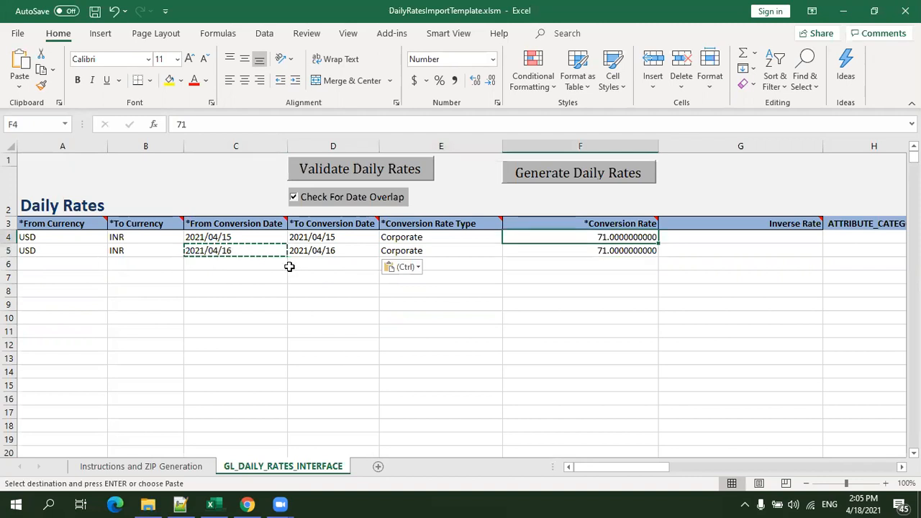
pyautogui.write('87')
pyautogui.press('Return')
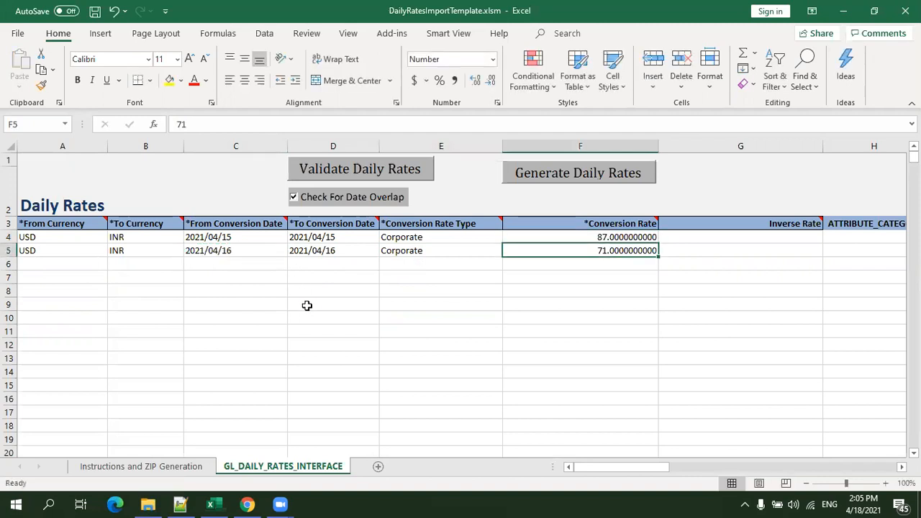
pyautogui.write('88')
pyautogui.press('Return')
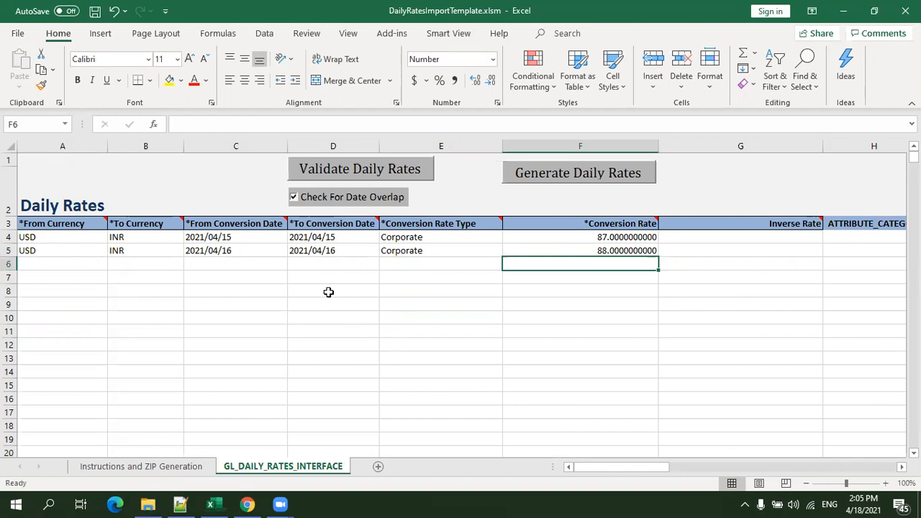
pyautogui.press('Up')
pyautogui.press('Left')
pyautogui.press('Left')
pyautogui.press('Left')
pyautogui.press('Left')
pyautogui.press('Left')
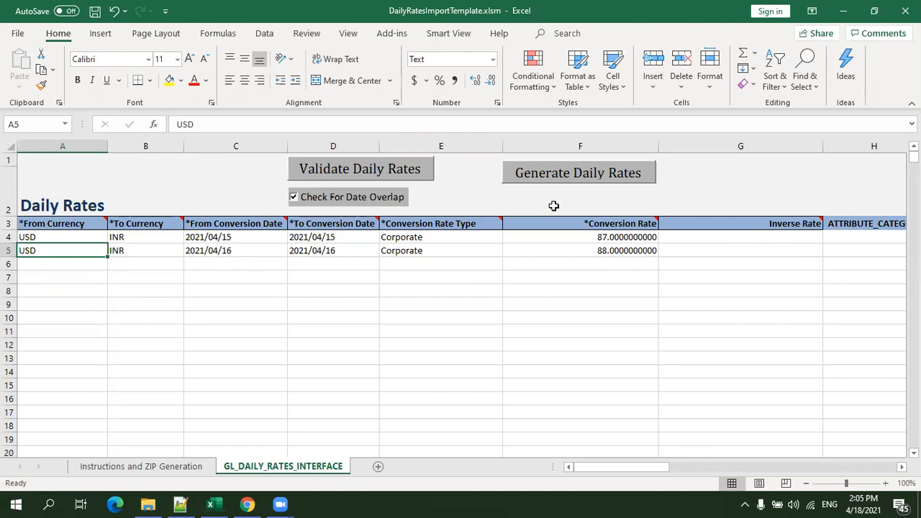
# - Validate the daily rates with the date overlap check enabled and dismiss the validation message
pyautogui.click(392, 170)
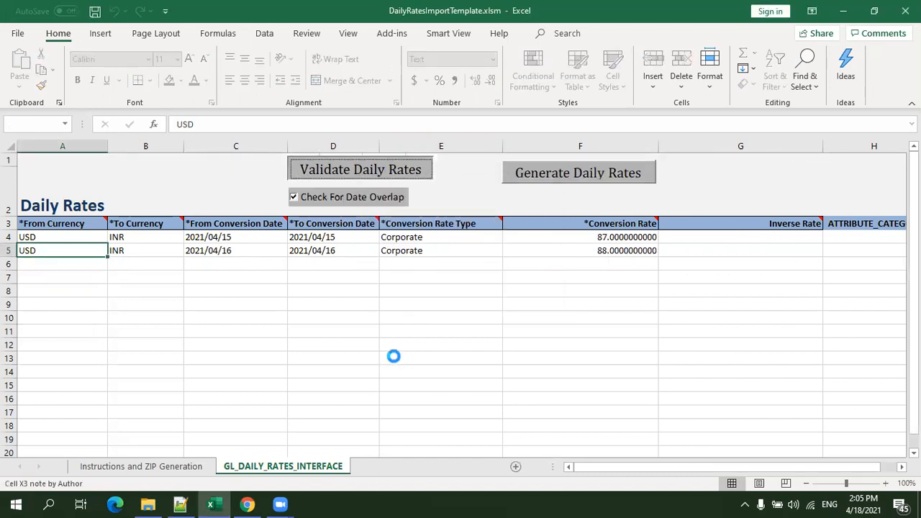
pyautogui.click(516, 294)
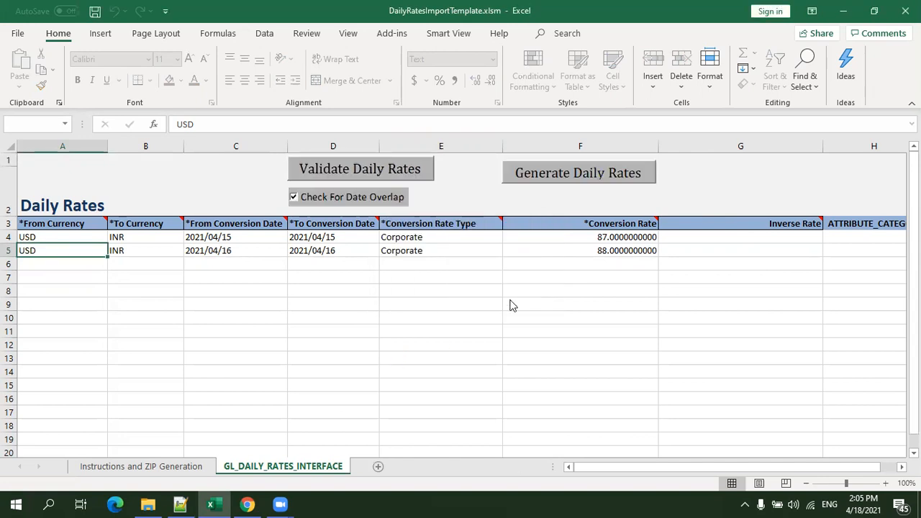
pyautogui.click(439, 345)
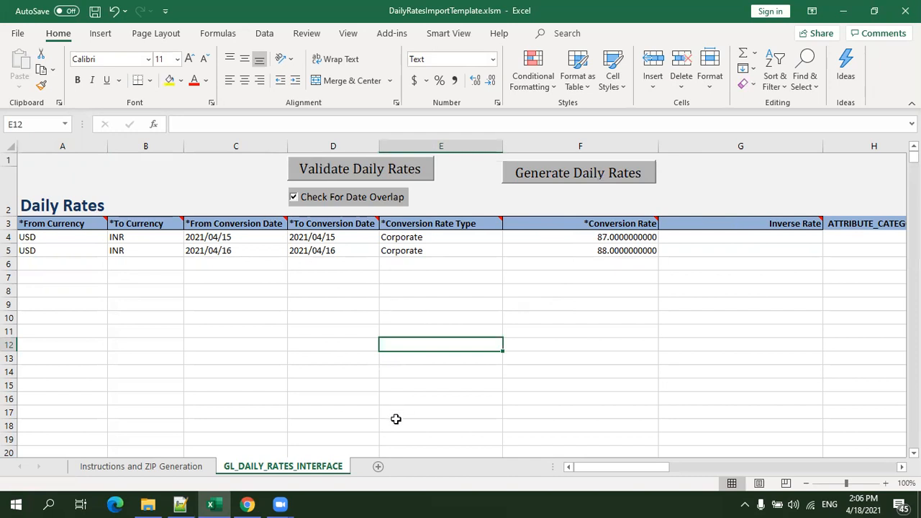
# - Read through the template's instructions sheet, generate the daily rates from GL_DAILY_RATES_INTERFACE and dismiss the error message
pyautogui.click(170, 468)
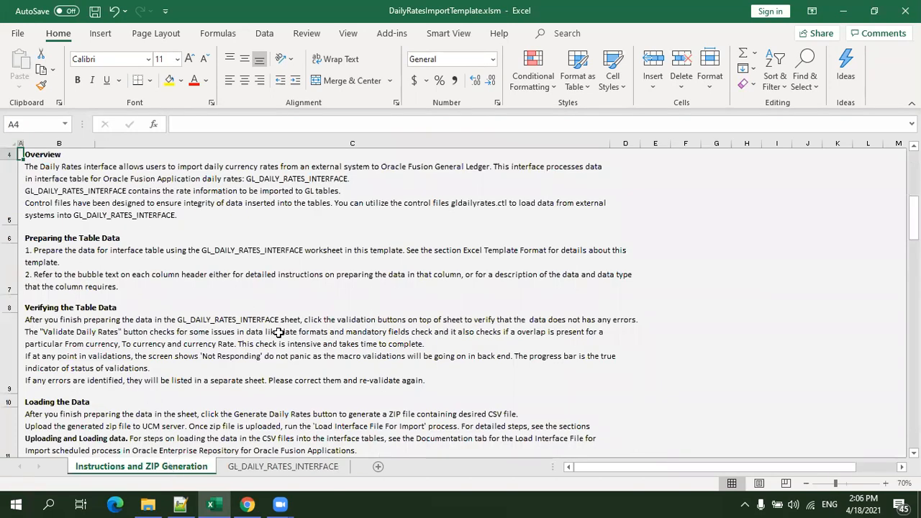
pyautogui.scroll(1, 279, 332)
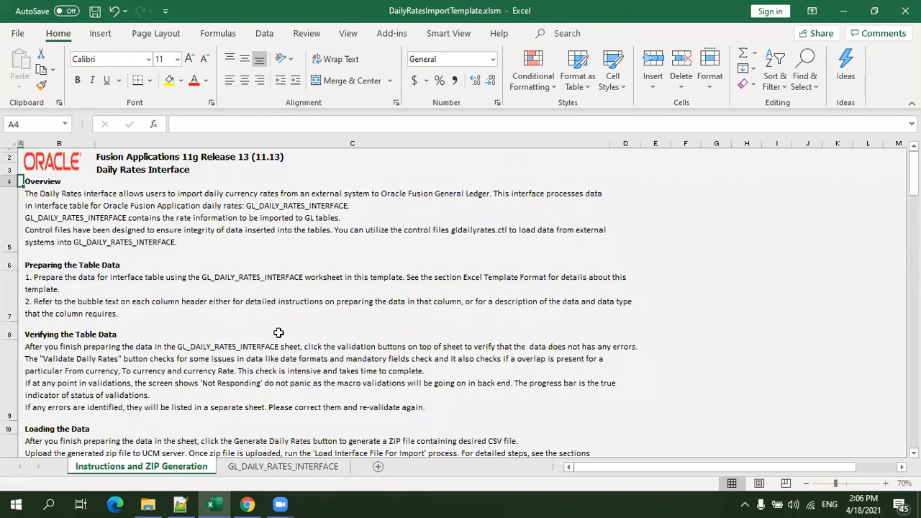
pyautogui.scroll(-3, 278, 332)
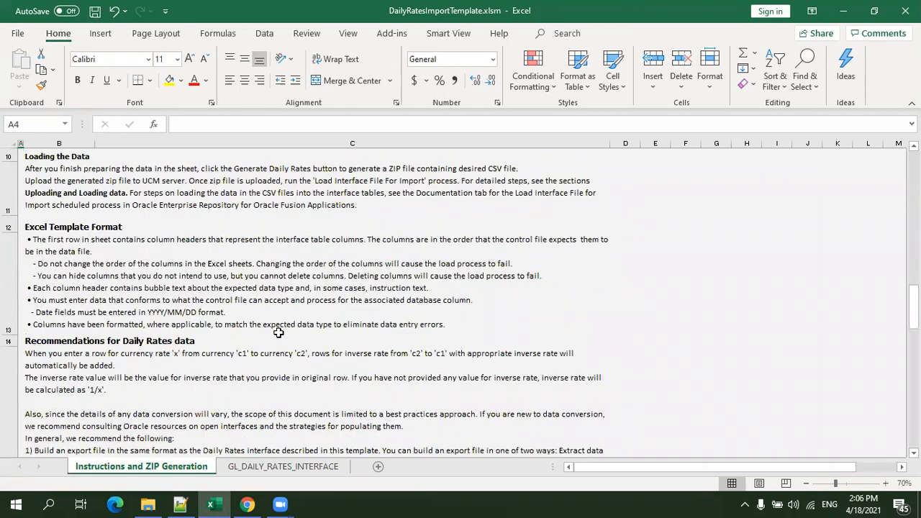
pyautogui.scroll(-1, 279, 333)
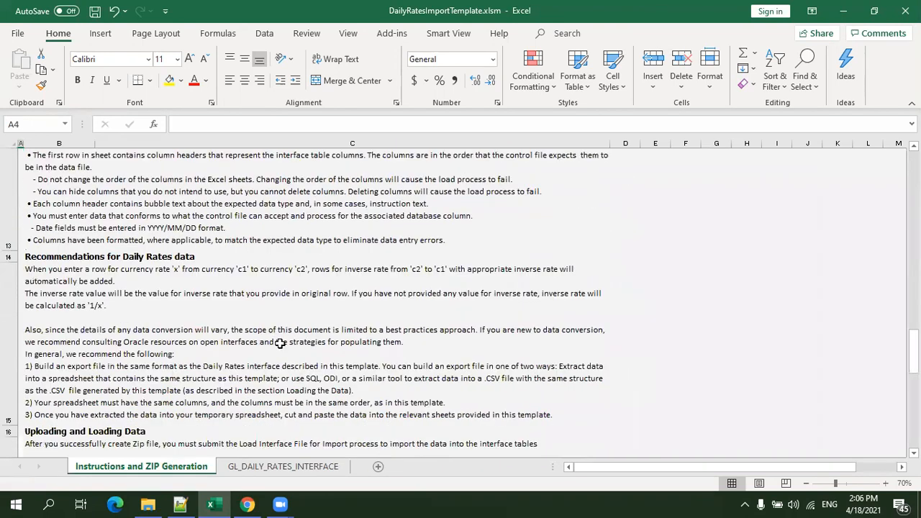
pyautogui.click(253, 467)
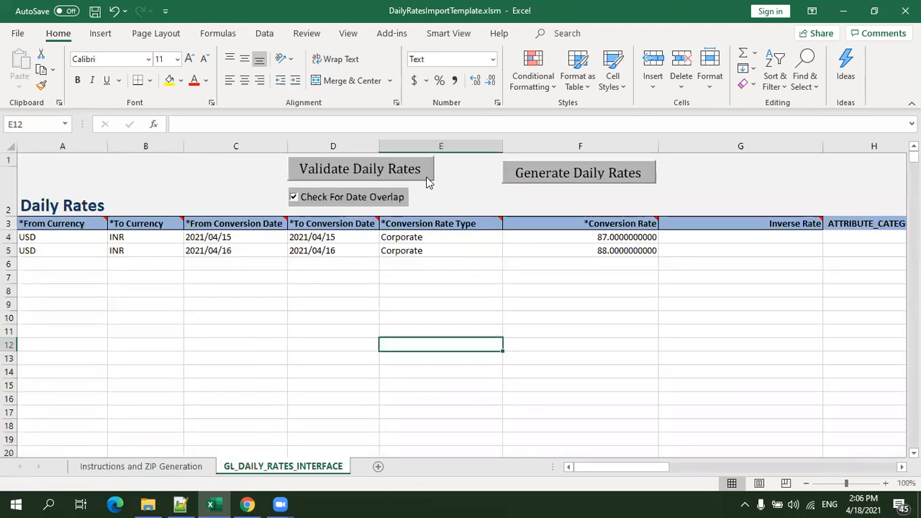
pyautogui.click(552, 176)
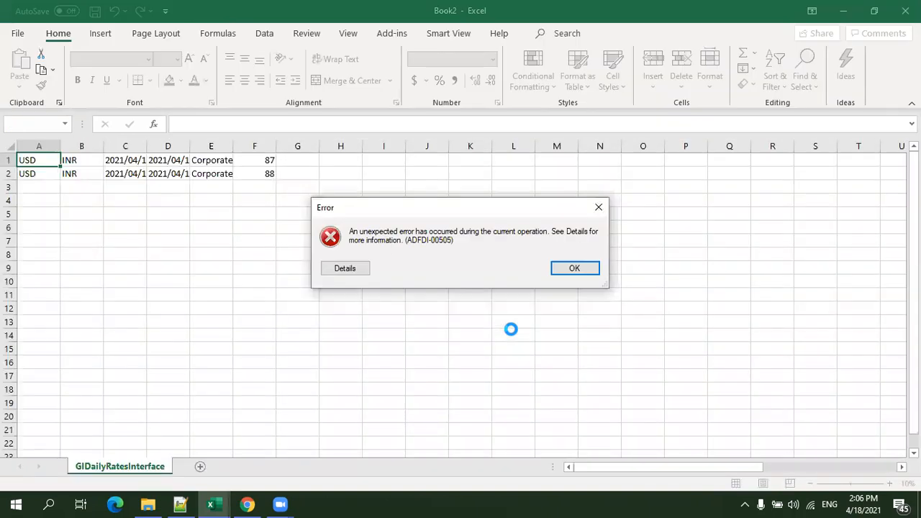
pyautogui.click(559, 268)
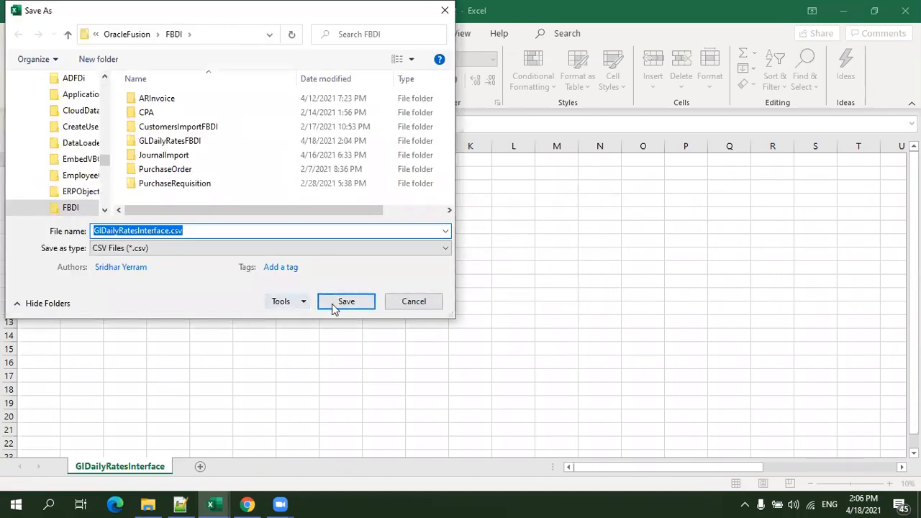
# - Save GlDailyRatesInterface.csv in the GLDailyRatesFBDI folder, using the folder path copied from File Explorer
pyautogui.hotkey('alt', 'Tab')
pyautogui.press('Tab')
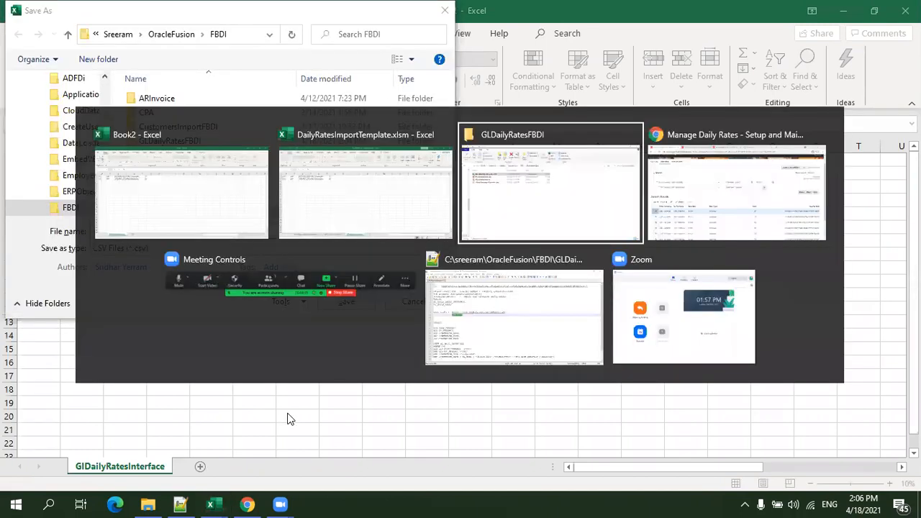
pyautogui.hotkey('ctrl', 'c')
pyautogui.hotkey('alt', 'Tab')
pyautogui.hotkey('ctrl', 'v')
pyautogui.press('Return')
pyautogui.click(342, 305)
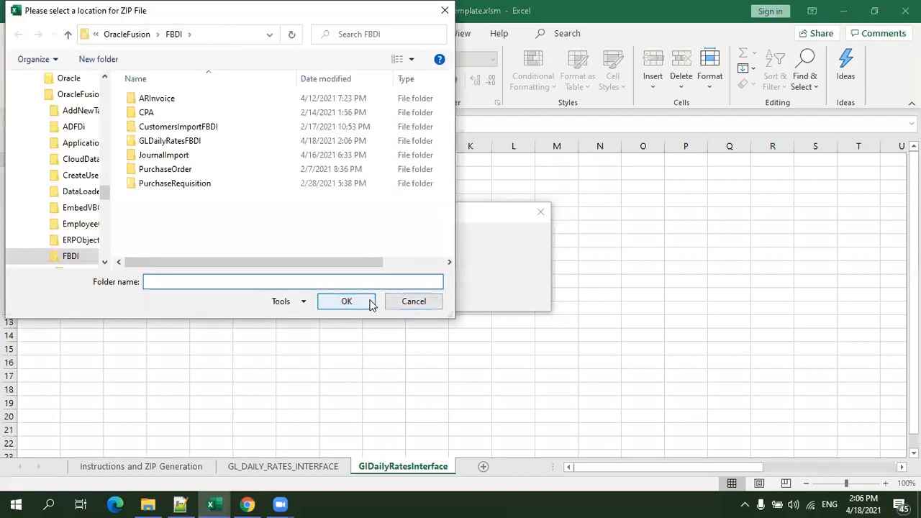
# - Choose the GLDailyRatesFBDI folder as the location for the generated ZIP file
pyautogui.click(190, 144)
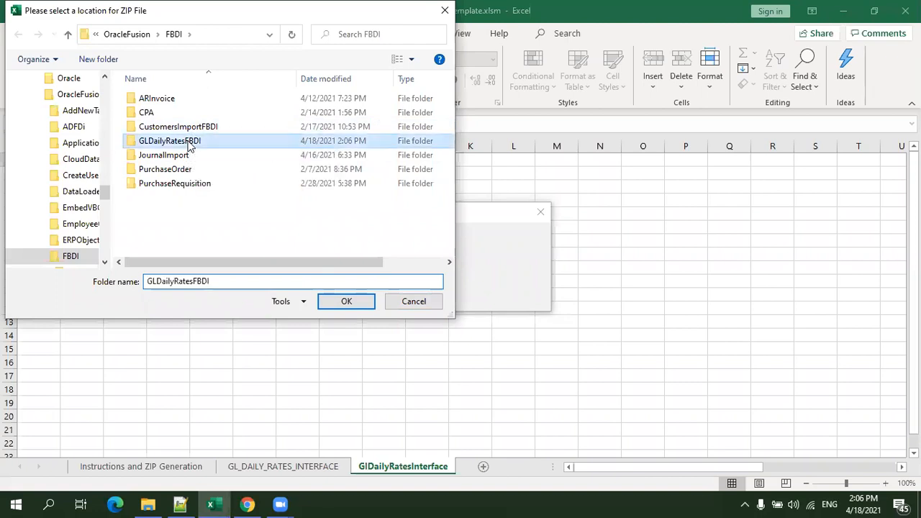
pyautogui.doubleClick(191, 144)
pyautogui.click(353, 300)
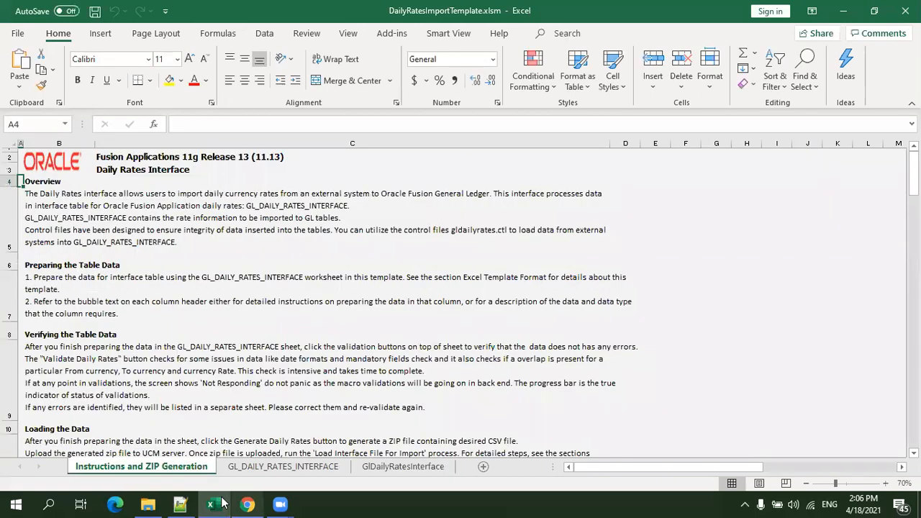
# - Check the generated files in the GLDailyRatesFBDI folder, select its folder path, and review the scheduled process in GLDailyRatesNotes.txt
pyautogui.click(147, 504)
pyautogui.click(280, 366)
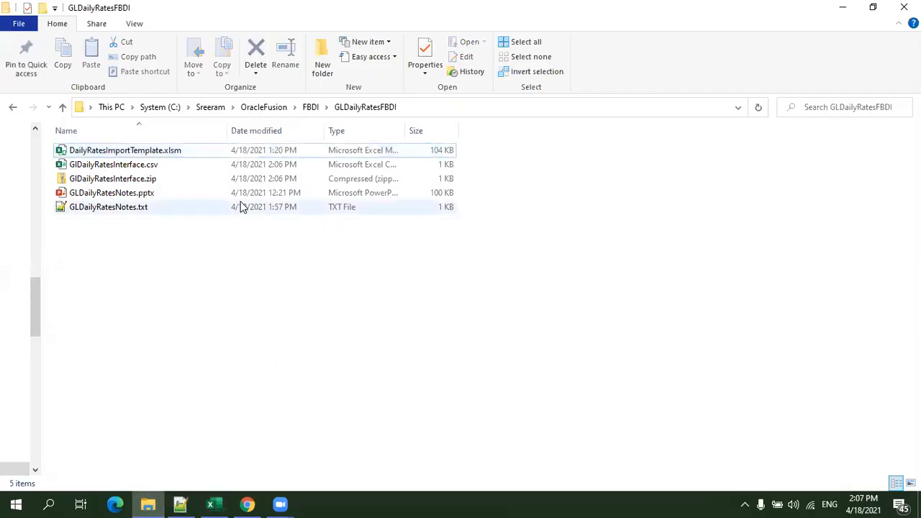
pyautogui.hotkey('alt', 'd')
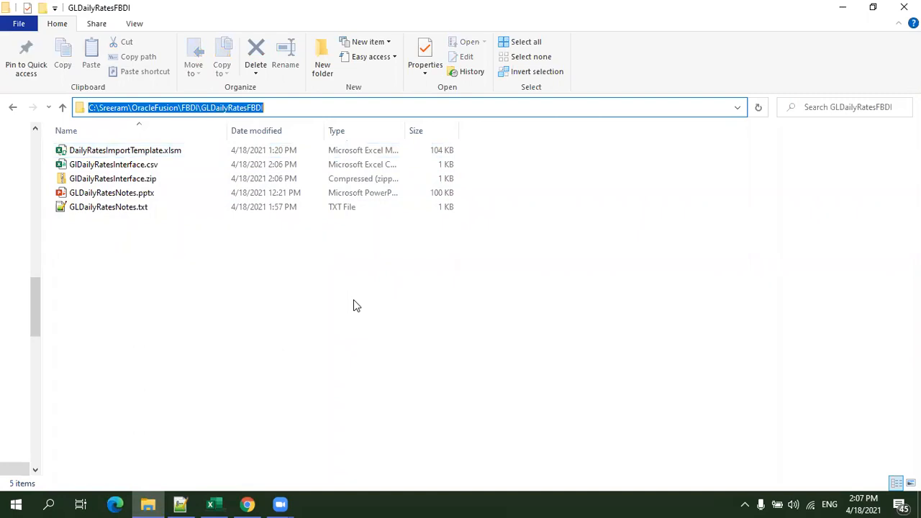
pyautogui.click(180, 503)
pyautogui.click(283, 389)
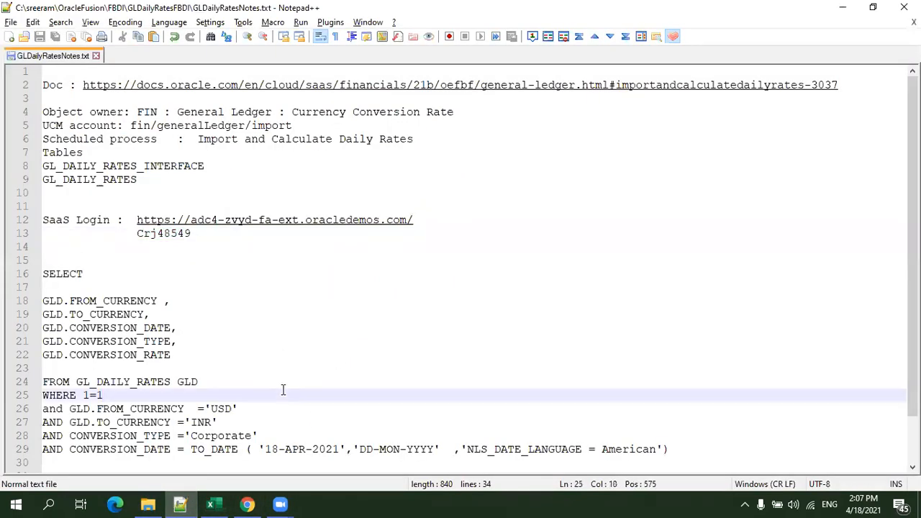
# - Switch to Chrome and schedule a new Load Interface File for Import job from the scheduled processes page, opening its process details
pyautogui.click(247, 504)
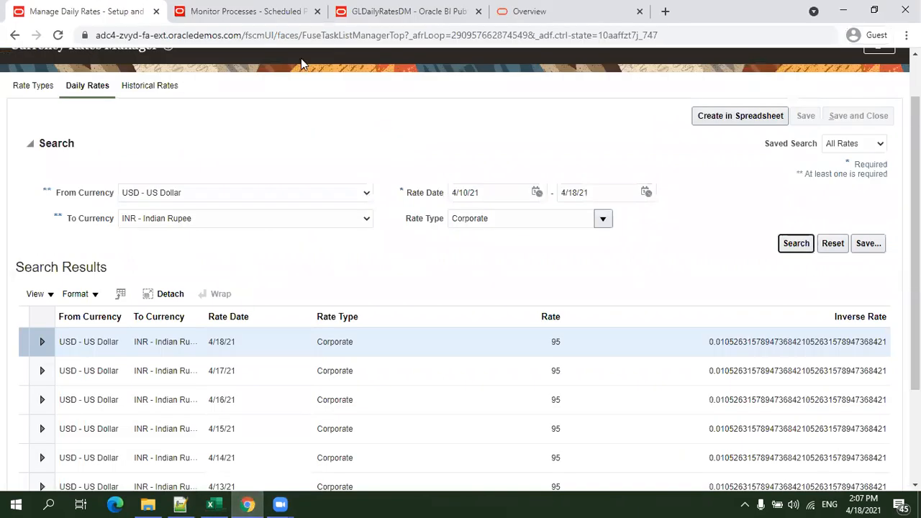
pyautogui.click(231, 10)
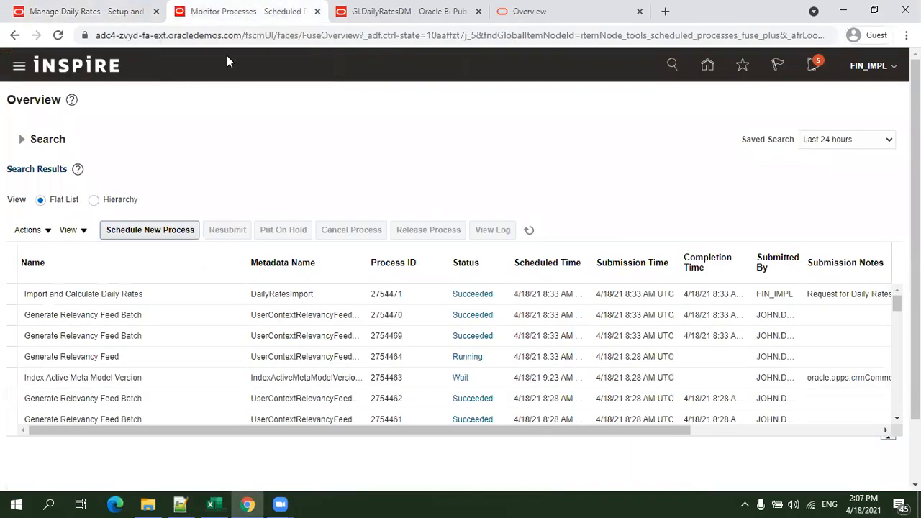
pyautogui.click(181, 228)
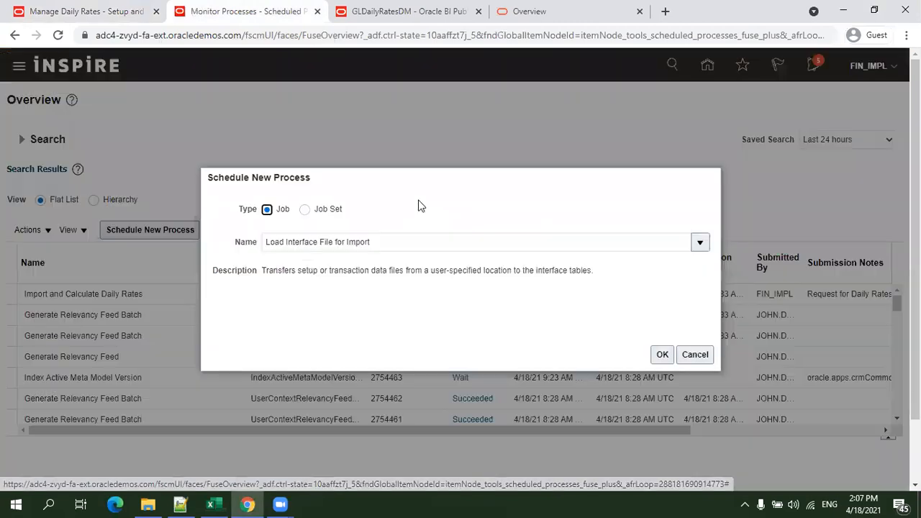
pyautogui.click(413, 247)
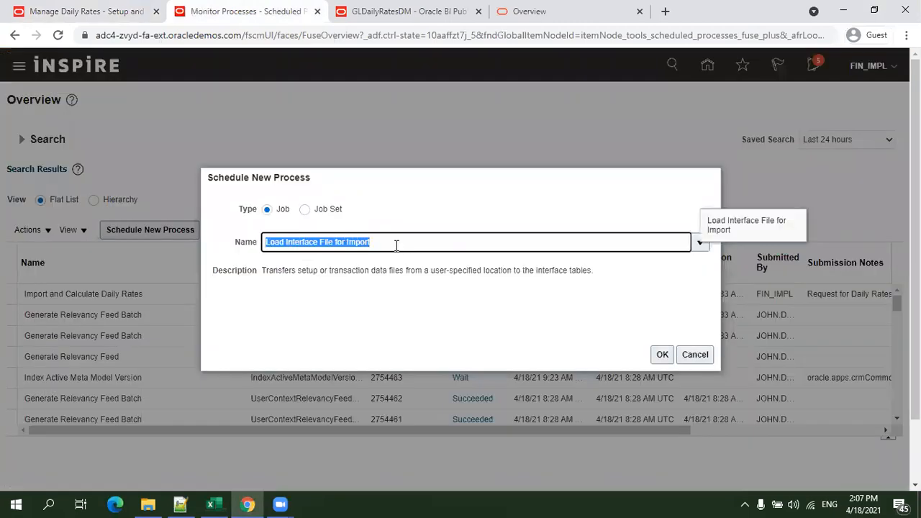
pyautogui.click(397, 244)
pyautogui.click(661, 354)
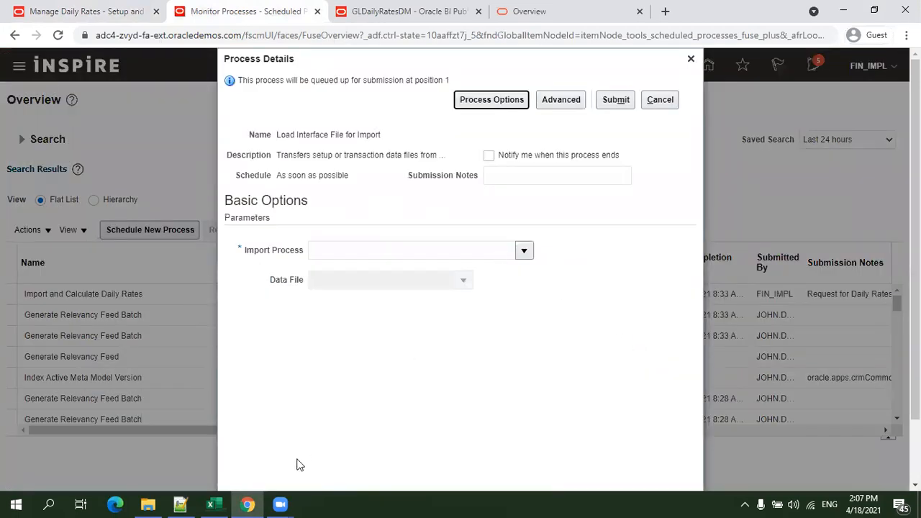
# - Search the import processes for Import%Daily% and select Import and Calculate Daily Rates as the import process
pyautogui.click(180, 504)
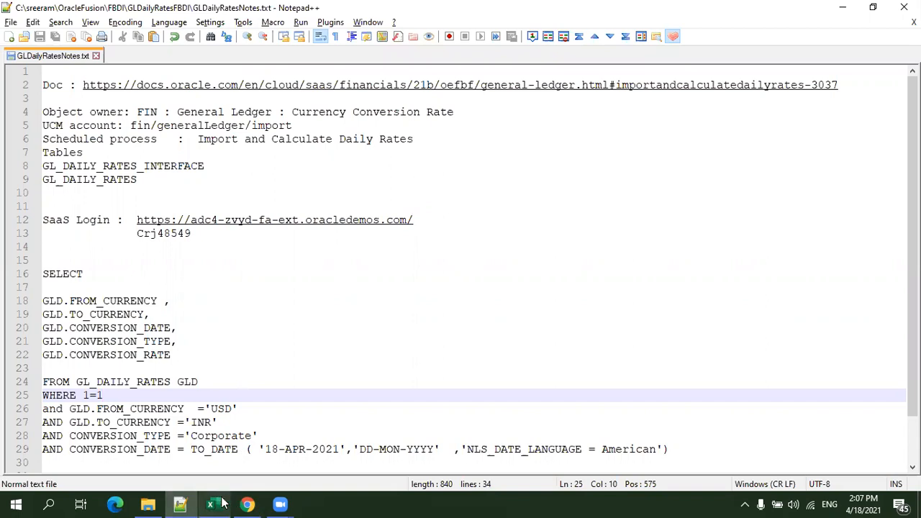
pyautogui.click(247, 504)
pyautogui.click(511, 246)
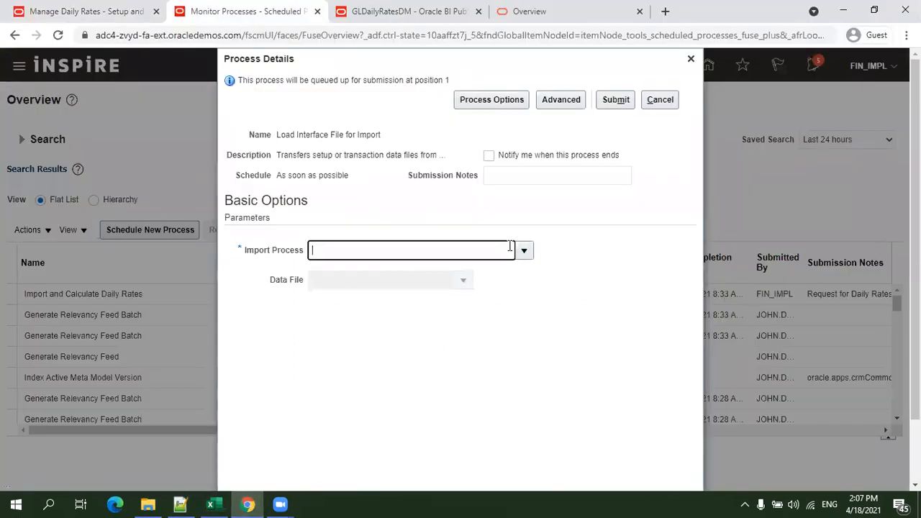
pyautogui.write('Import and Calculate Daily Rates')
pyautogui.press('Tab')
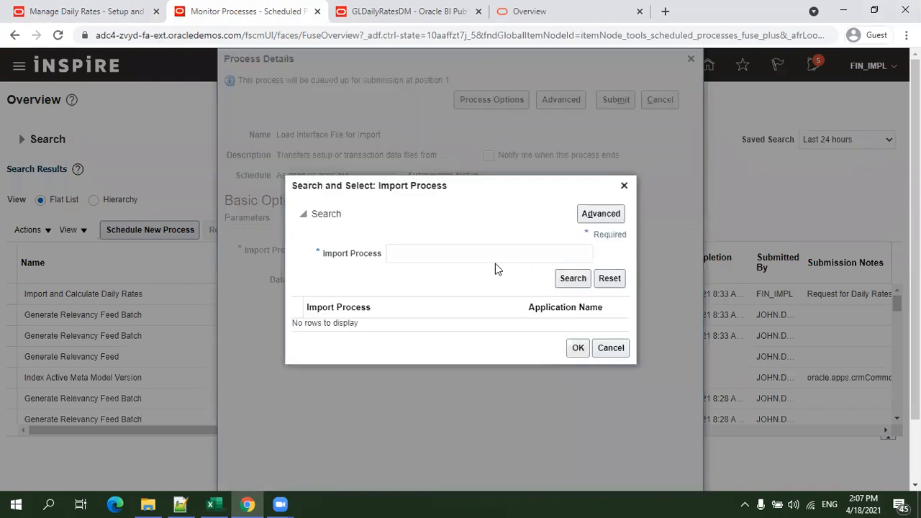
pyautogui.click(498, 257)
pyautogui.write('Import and Daily')
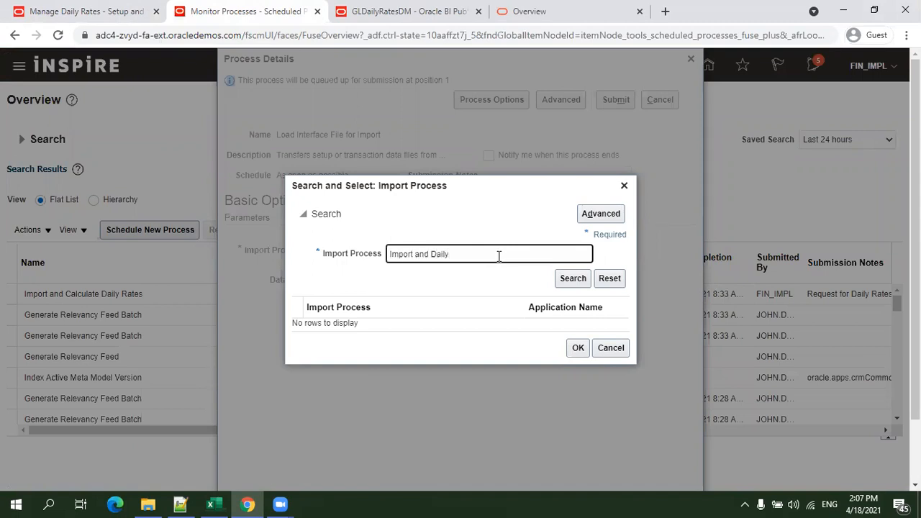
pyautogui.click(580, 280)
pyautogui.moveTo(414, 254); pyautogui.dragTo(506, 262)
pyautogui.write('%Daily%')
pyautogui.press('Return')
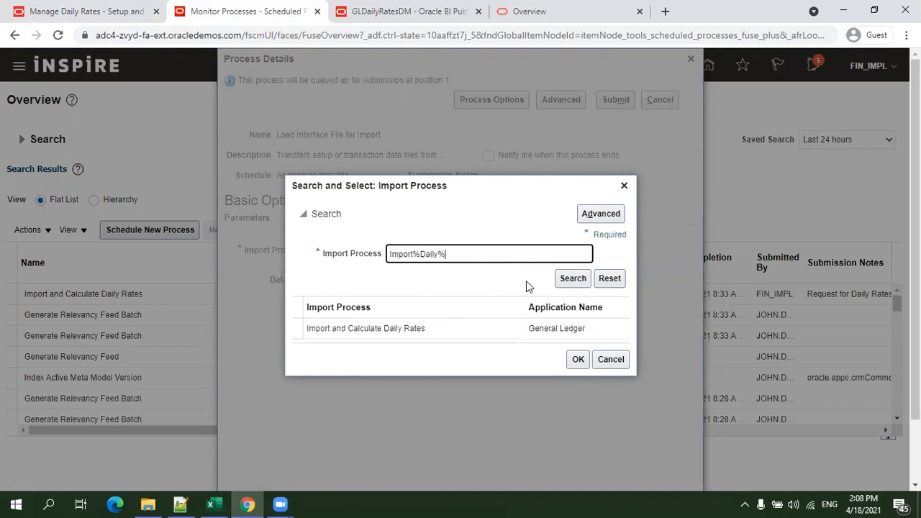
pyautogui.click(549, 322)
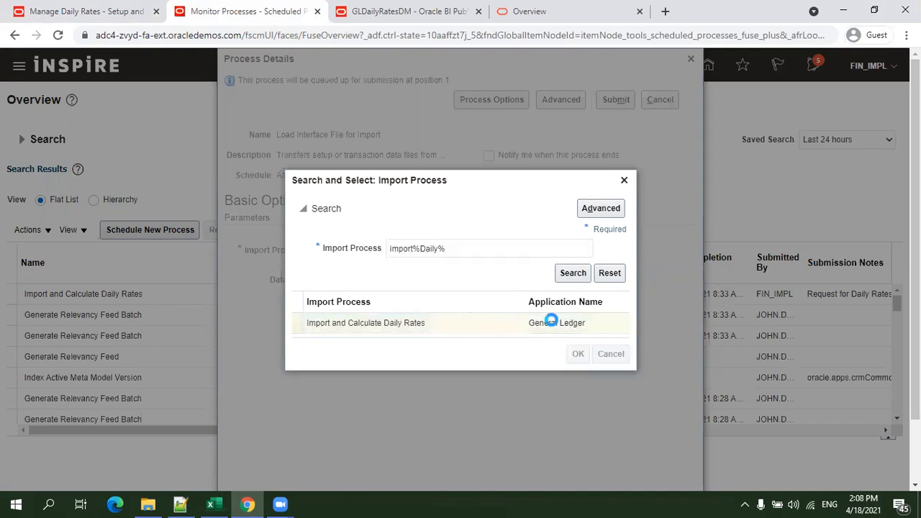
# - Upload GlDailyRatesInterface.zip from the GLDailyRatesFBDI folder as the data file and submit the load process
pyautogui.click(462, 281)
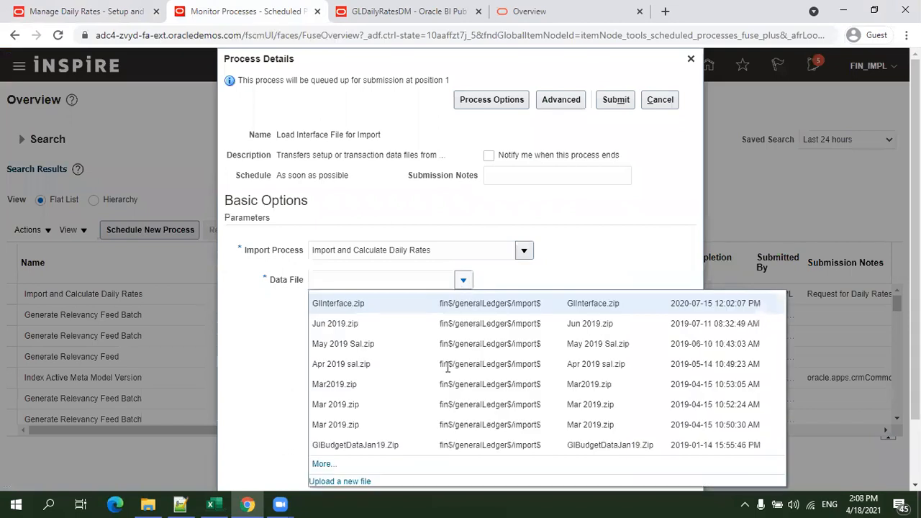
pyautogui.click(350, 482)
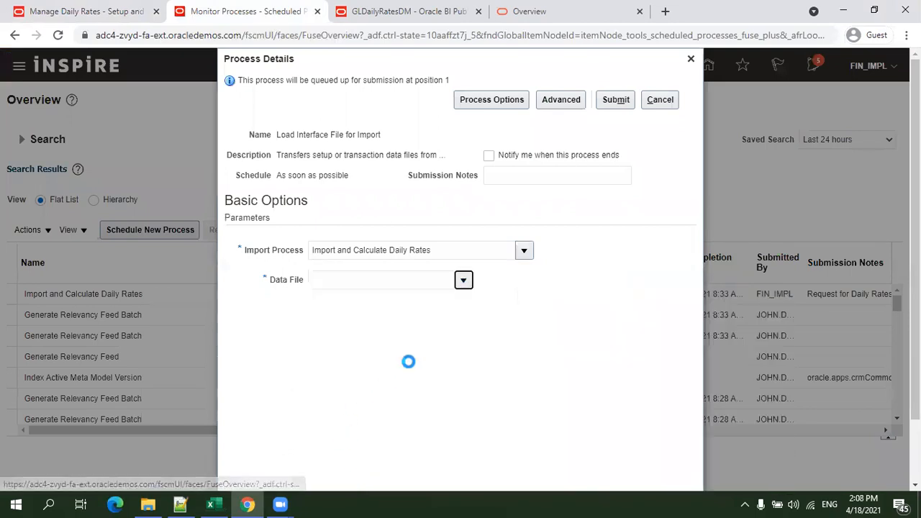
pyautogui.click(416, 267)
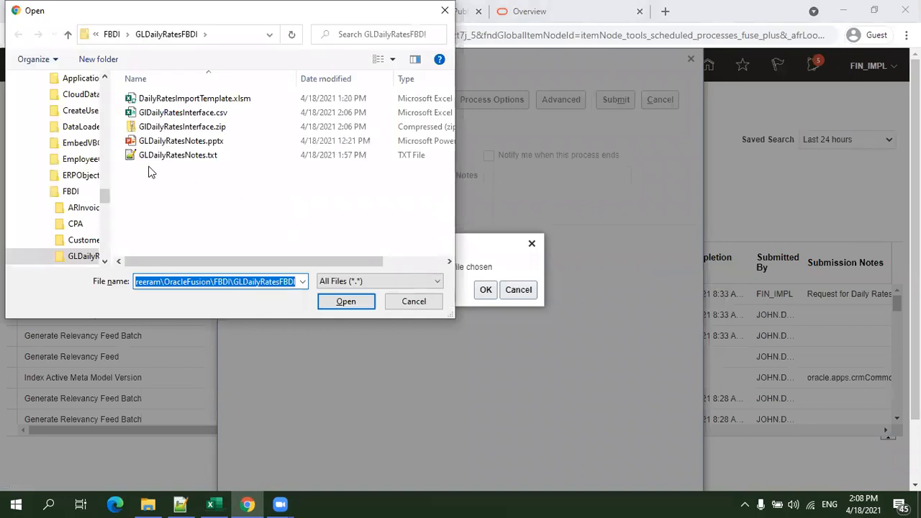
pyautogui.doubleClick(160, 128)
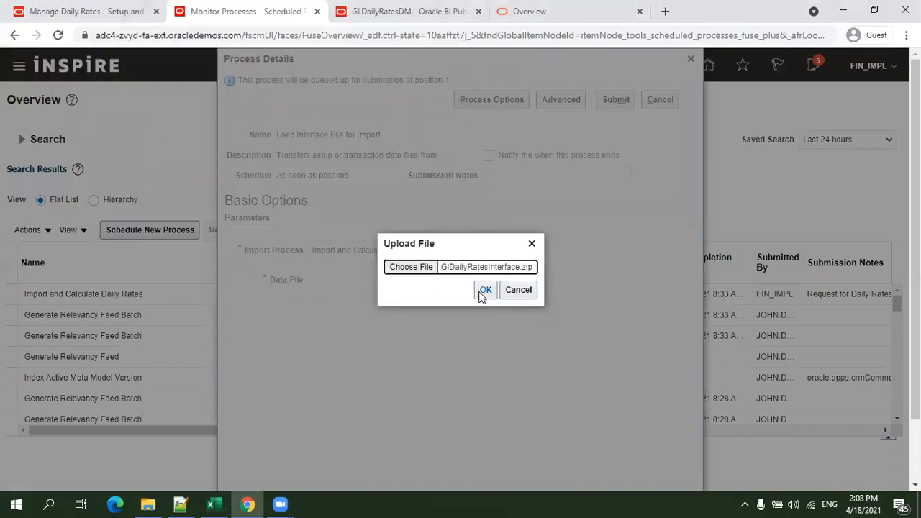
pyautogui.click(482, 291)
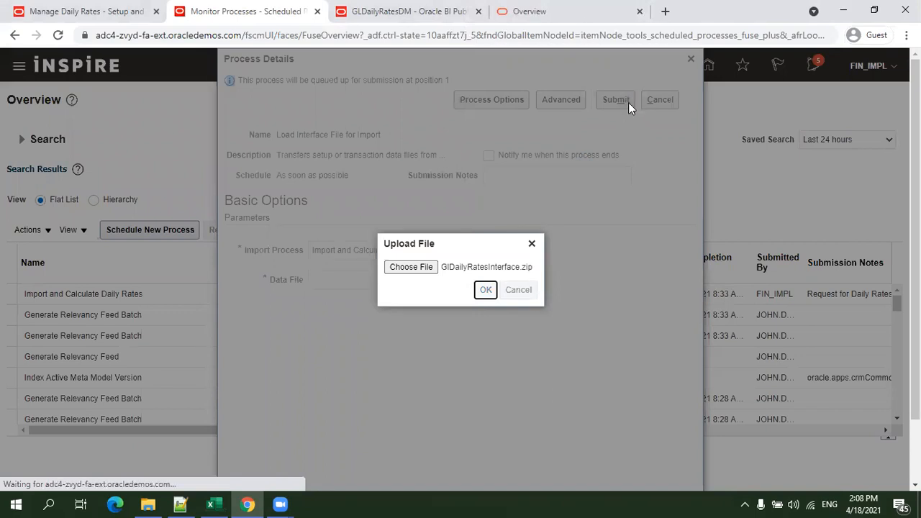
pyautogui.click(627, 102)
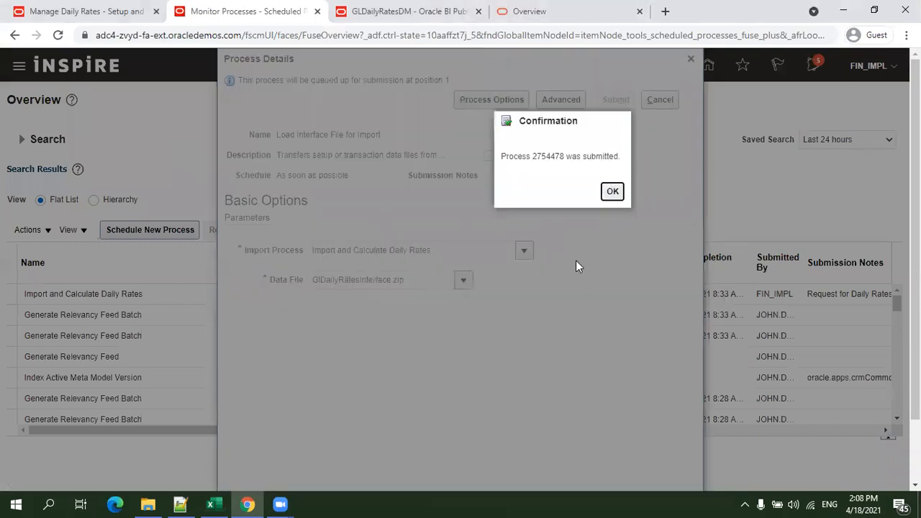
pyautogui.click(609, 192)
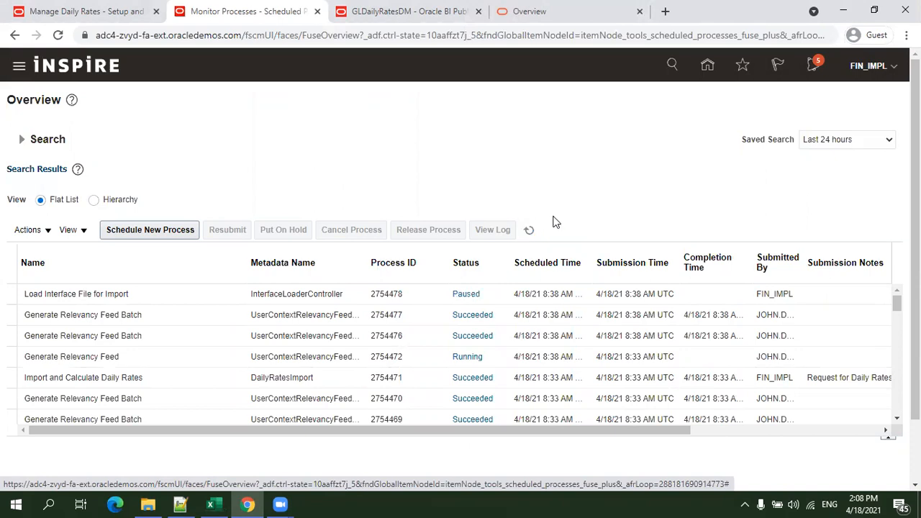
# - Refresh the scheduled process list repeatedly to check the status of the load and its Import and Calculate Daily Rates subprocess
pyautogui.click(531, 231)
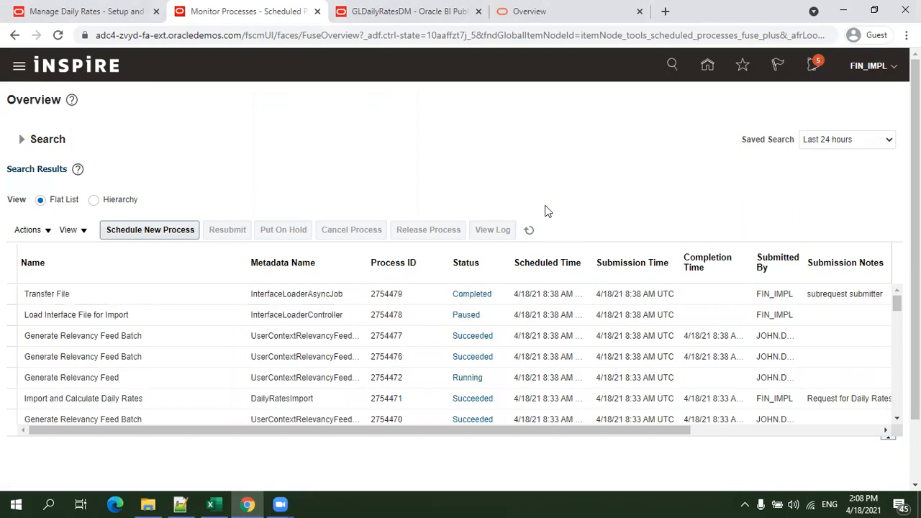
pyautogui.click(529, 230)
pyautogui.click(531, 230)
pyautogui.click(529, 230)
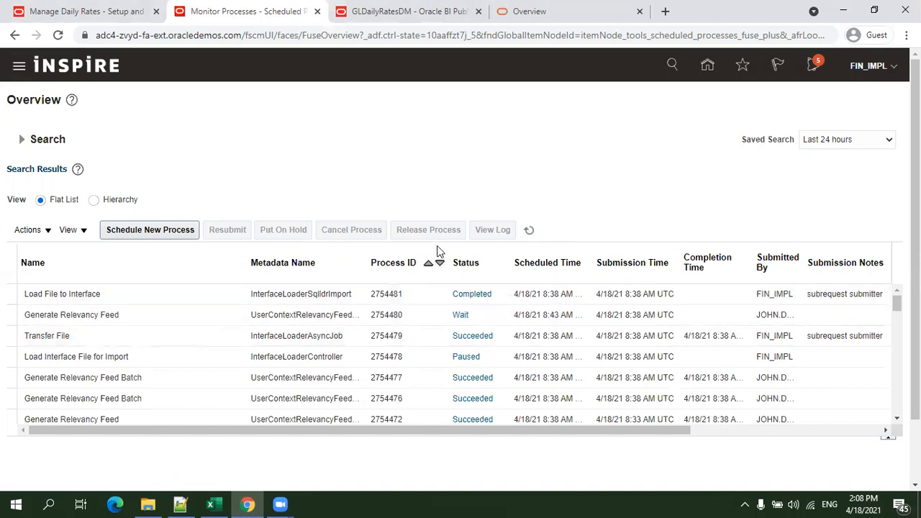
pyautogui.click(529, 229)
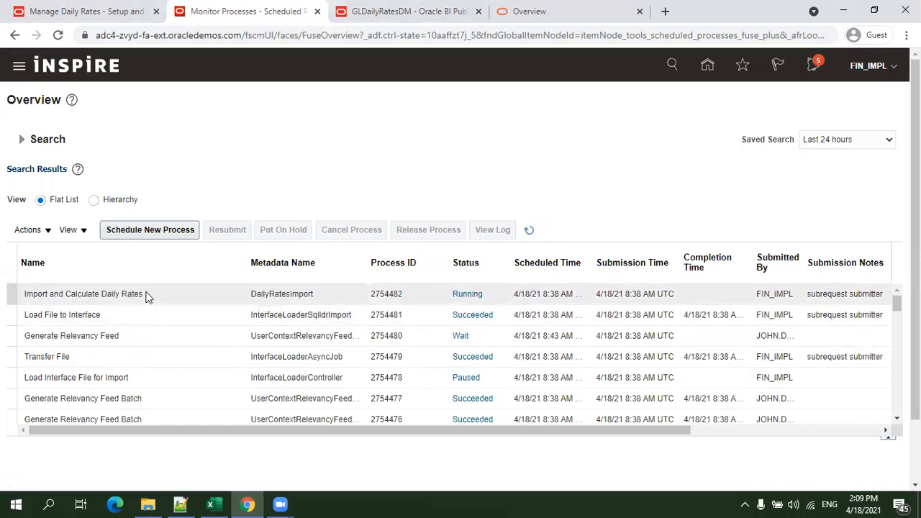
pyautogui.click(142, 294)
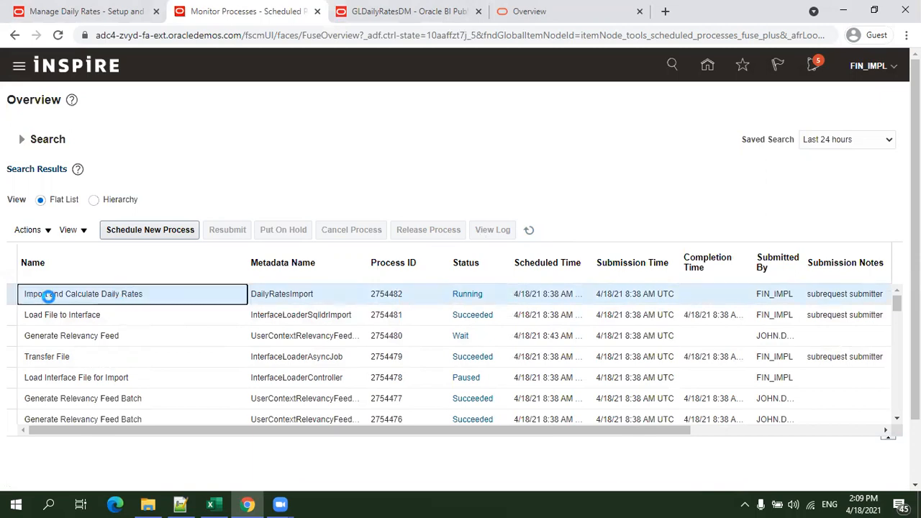
pyautogui.click(529, 229)
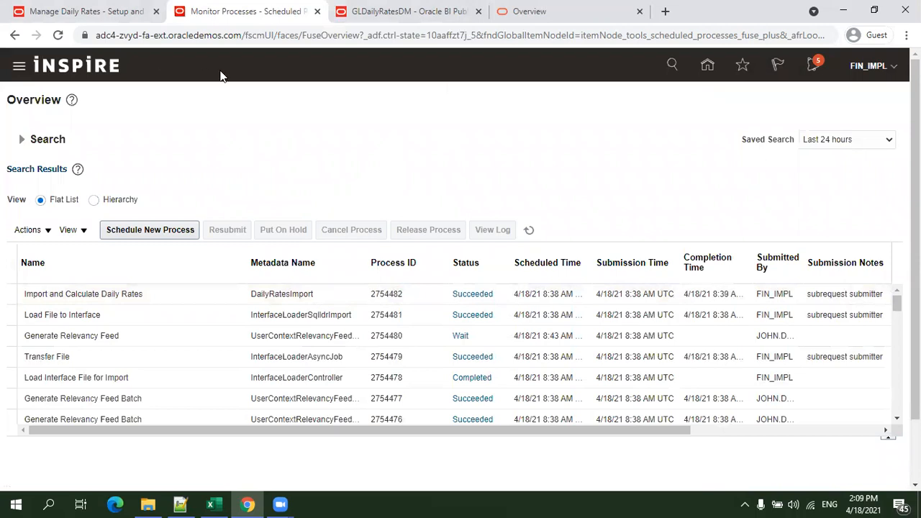
# - Rerun the daily rates search for USD to INR Corporate rates from 4/10/21 to 4/18/21
pyautogui.click(83, 16)
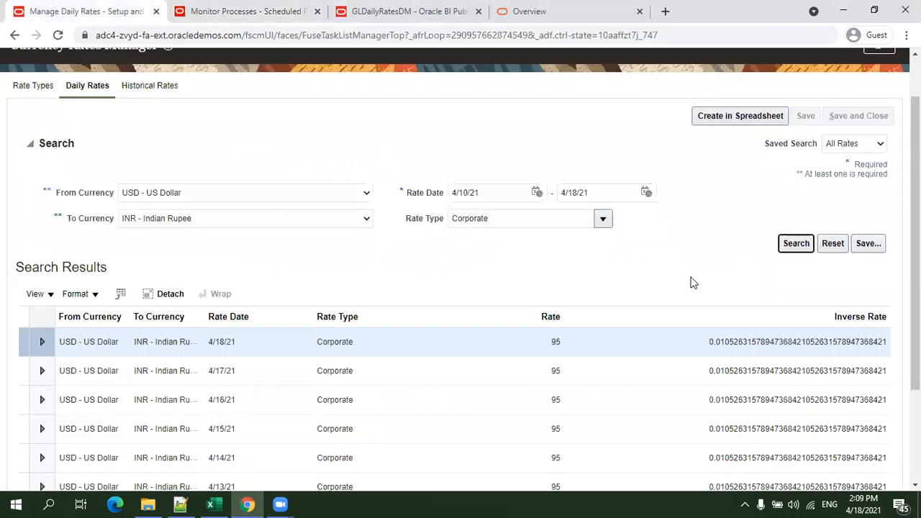
pyautogui.click(784, 245)
pyautogui.click(794, 244)
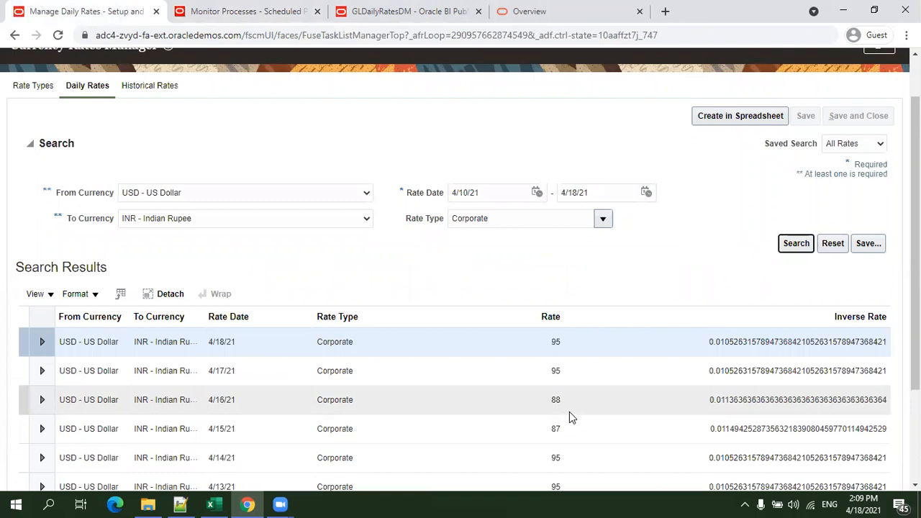
# - Keep the BI Publisher session active and rerun the GLDailyRatesDM data view to check the conversion date and rate
pyautogui.click(356, 12)
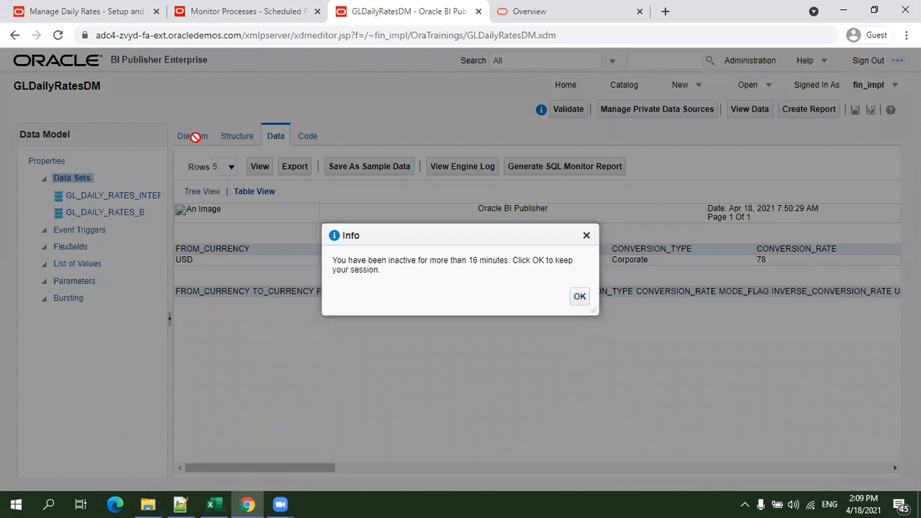
pyautogui.click(579, 296)
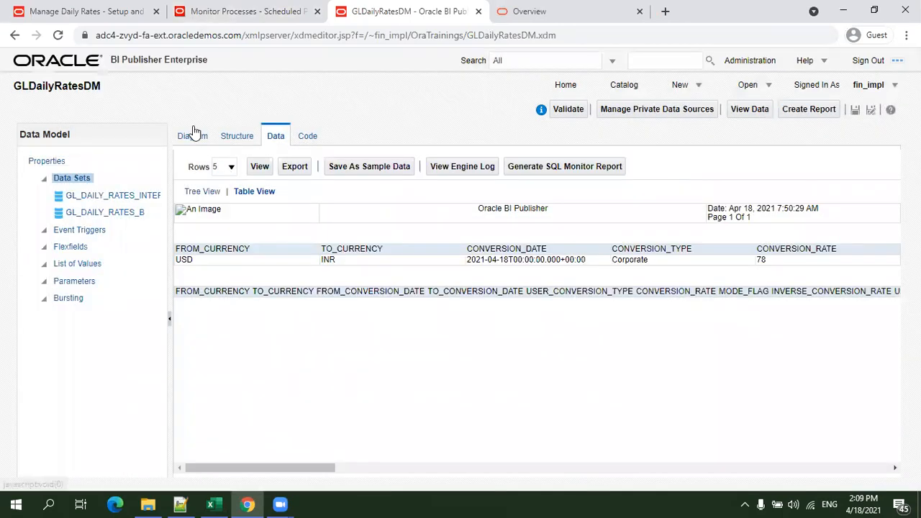
pyautogui.click(192, 136)
pyautogui.click(278, 136)
pyautogui.click(260, 167)
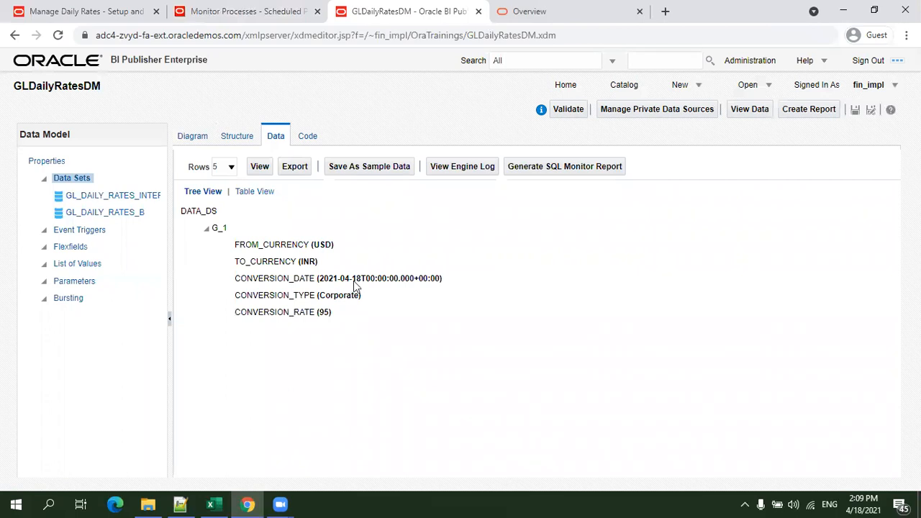
pyautogui.doubleClick(353, 280)
pyautogui.click(325, 317)
pyautogui.click(335, 323)
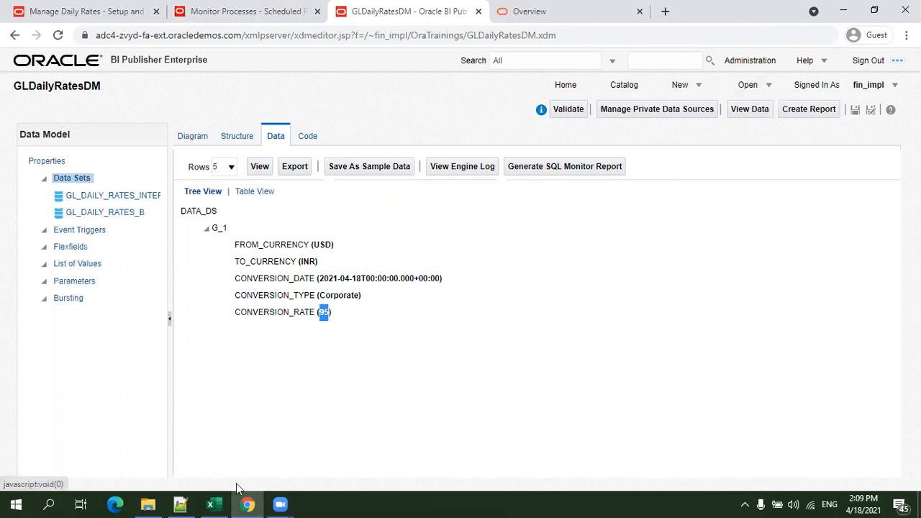
# - Switch to Notepad++ and review the GL_DAILY_RATES_INTERFACE and GL_DAILY_RATES table names in the notes
pyautogui.click(181, 504)
pyautogui.scroll(-2, 154, 386)
pyautogui.scroll(2, 154, 384)
pyautogui.doubleClick(72, 166)
pyautogui.click(244, 163)
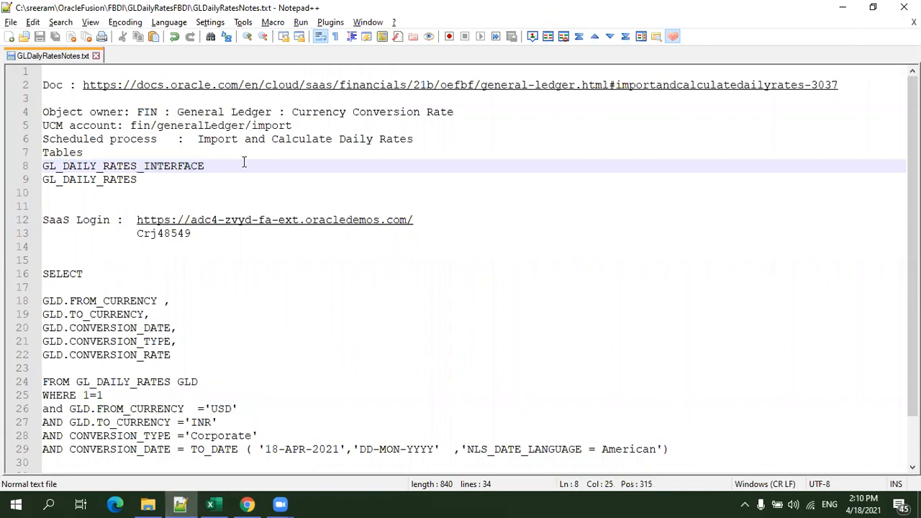
pyautogui.doubleClick(79, 180)
pyautogui.click(163, 181)
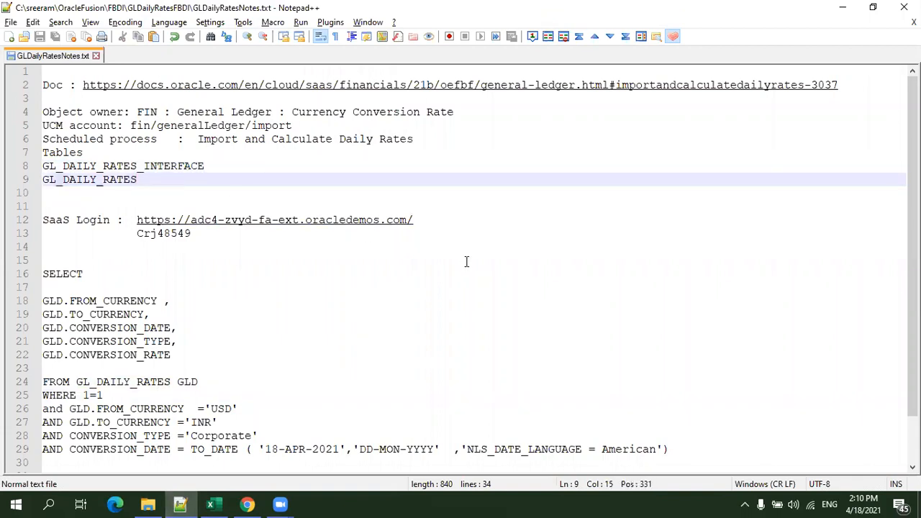